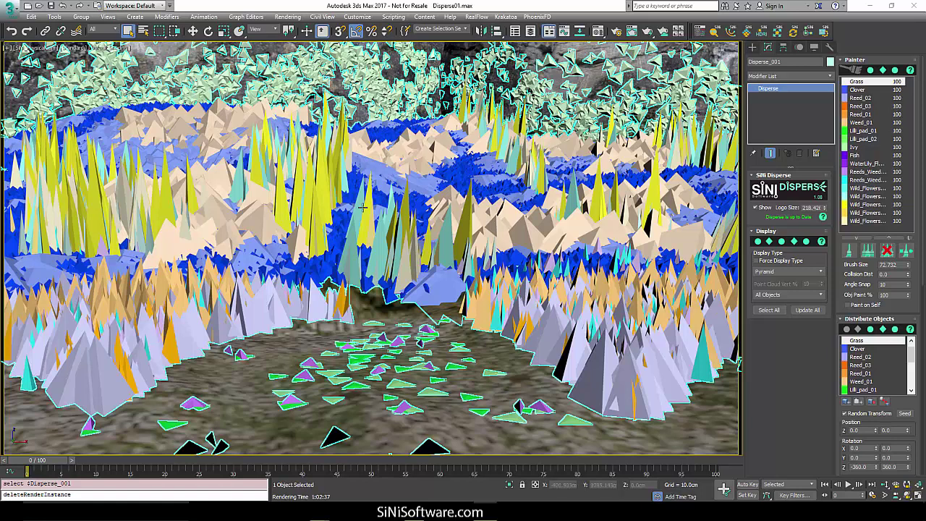
# Review the finished V-Ray render of the planted pond scene and close the frame buffer
pyautogui.moveTo(319, 509)
pyautogui.click(354, 486)
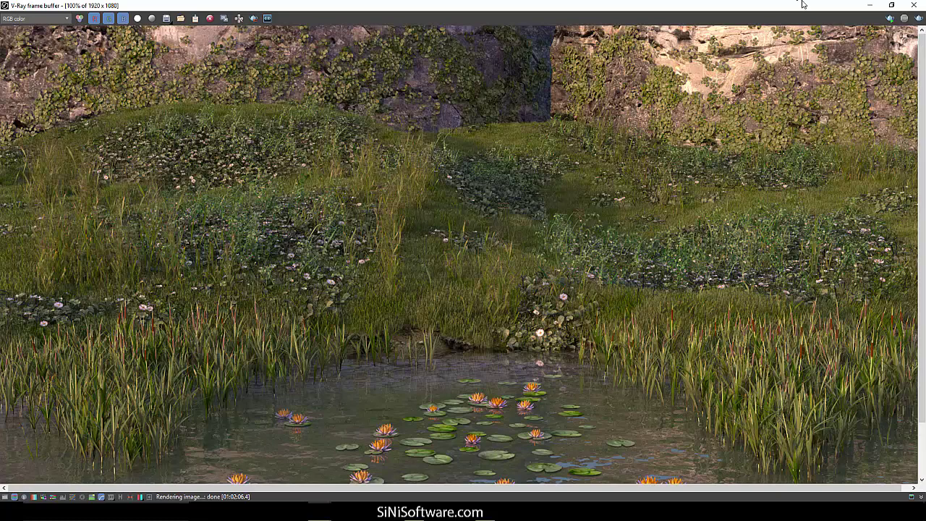
pyautogui.click(916, 5)
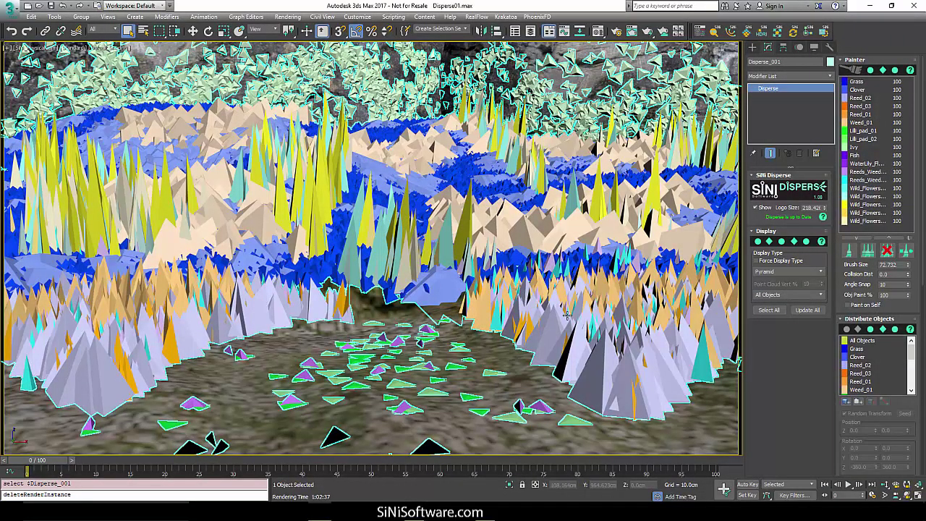
# Delete the existing Disperse_001 scatter object and switch the viewport to the perspective view
pyautogui.press('Delete')
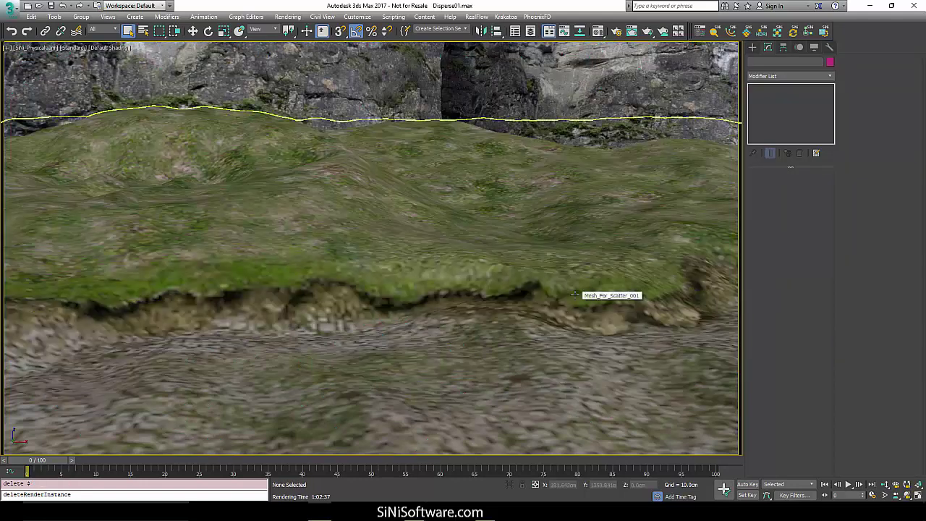
pyautogui.press('p')
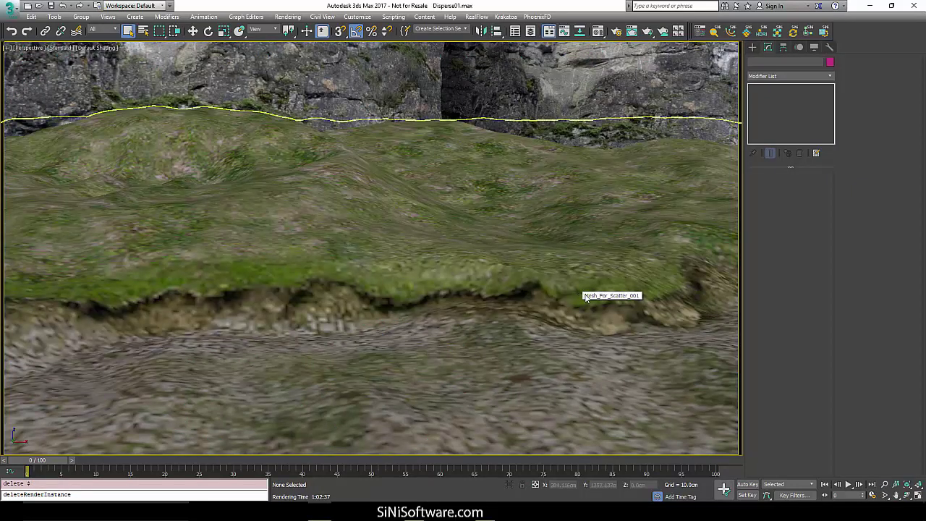
# Examine the source models beside the terrain: wild flowers, reeds, lily pads, water lily, fish, grass, clover, weed and ivy
pyautogui.scroll(-10, 610, 293)
pyautogui.moveTo(412, 290)
pyautogui.keyDown('alt'); pyautogui.mouseDown(button='middle')
pyautogui.moveTo(460, 299)
pyautogui.moveTo(405, 297)
pyautogui.mouseUp(button='middle'); pyautogui.keyUp('alt')
pyautogui.scroll(5, 363, 299)
pyautogui.scroll(-10, 354, 297)
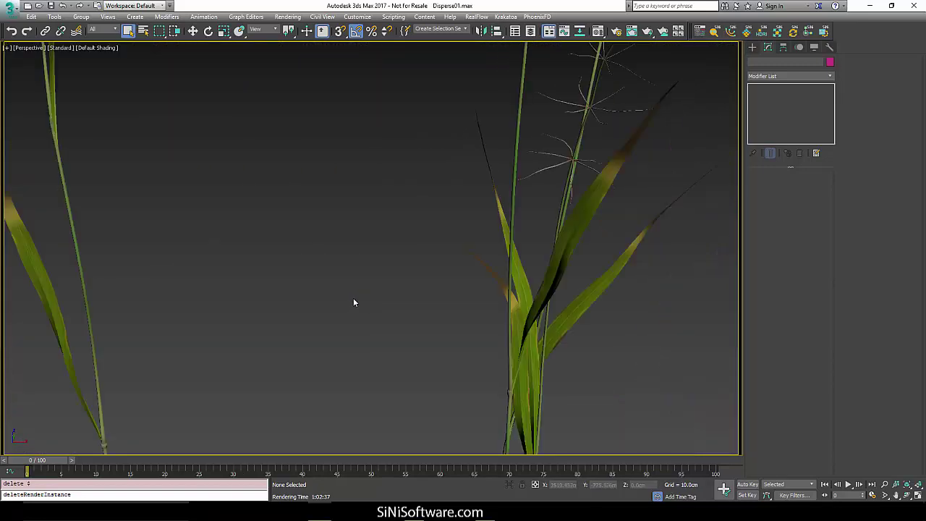
pyautogui.scroll(10, 304, 313)
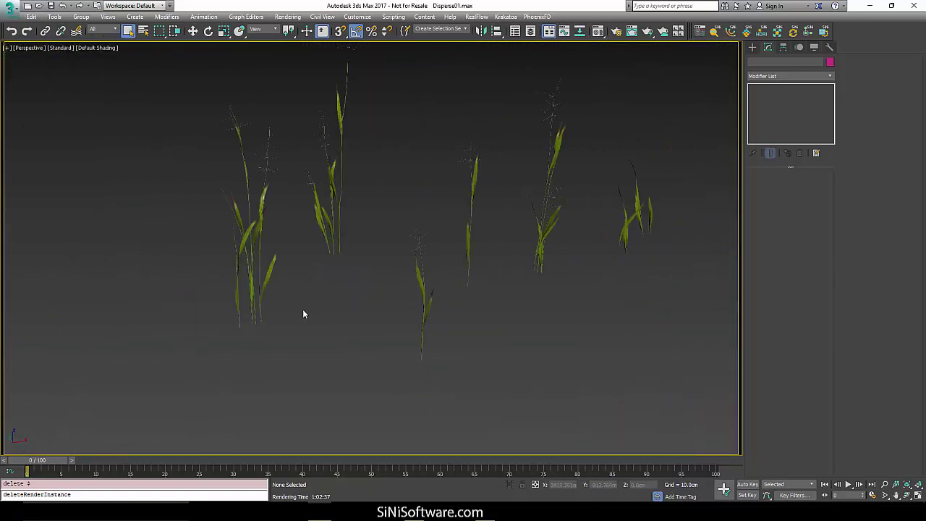
pyautogui.moveTo(314, 306); pyautogui.dragTo(526, 306, button='middle')
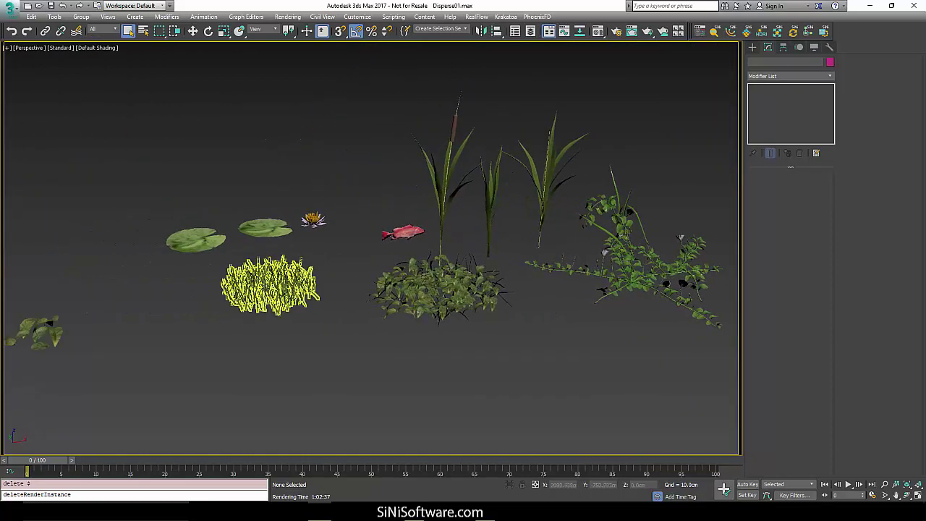
pyautogui.moveTo(281, 306); pyautogui.dragTo(382, 298, button='middle')
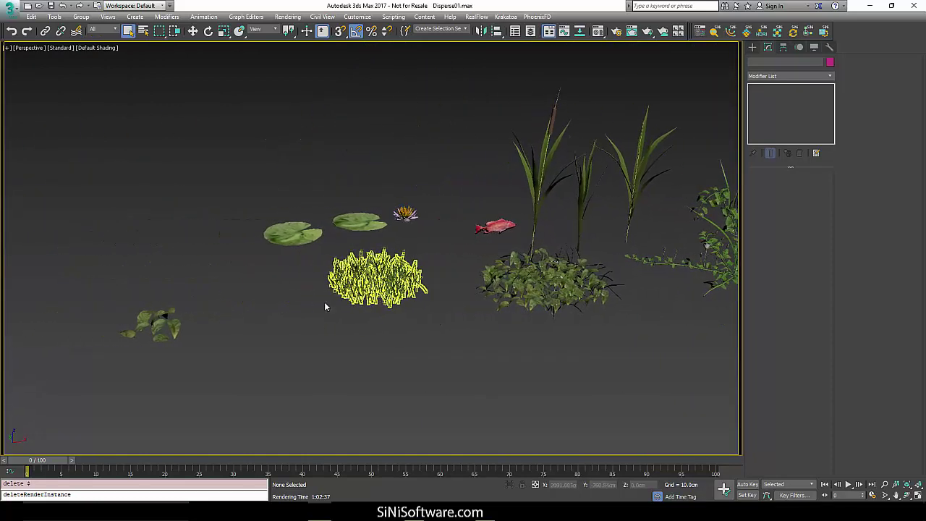
pyautogui.moveTo(568, 320); pyautogui.dragTo(534, 327, button='middle')
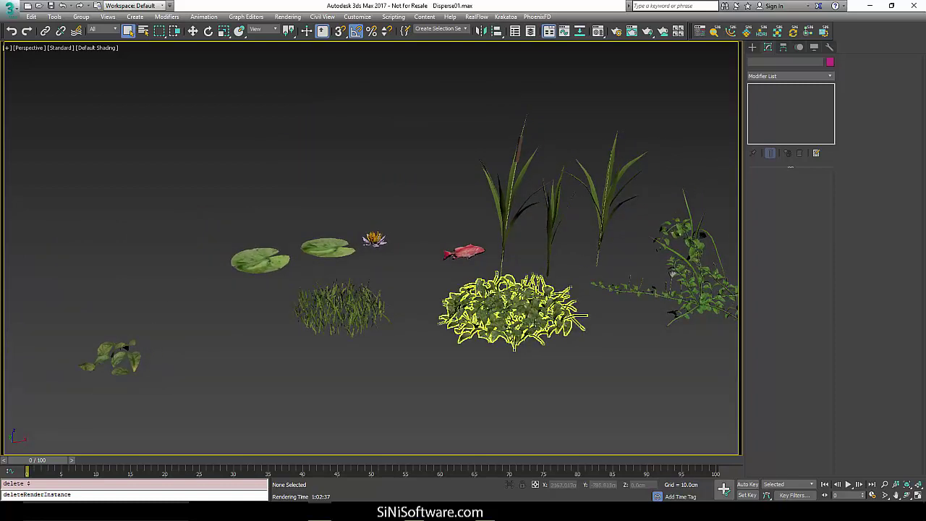
pyautogui.scroll(5, 533, 327)
pyautogui.scroll(2, 500, 387)
pyautogui.scroll(-5, 501, 387)
pyautogui.moveTo(501, 387); pyautogui.dragTo(489, 382, button='middle')
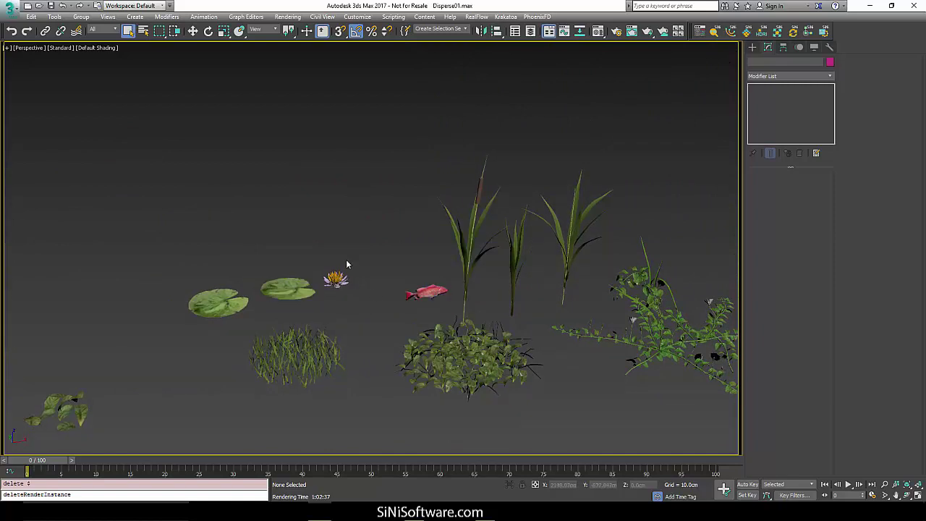
pyautogui.scroll(-10, 434, 276)
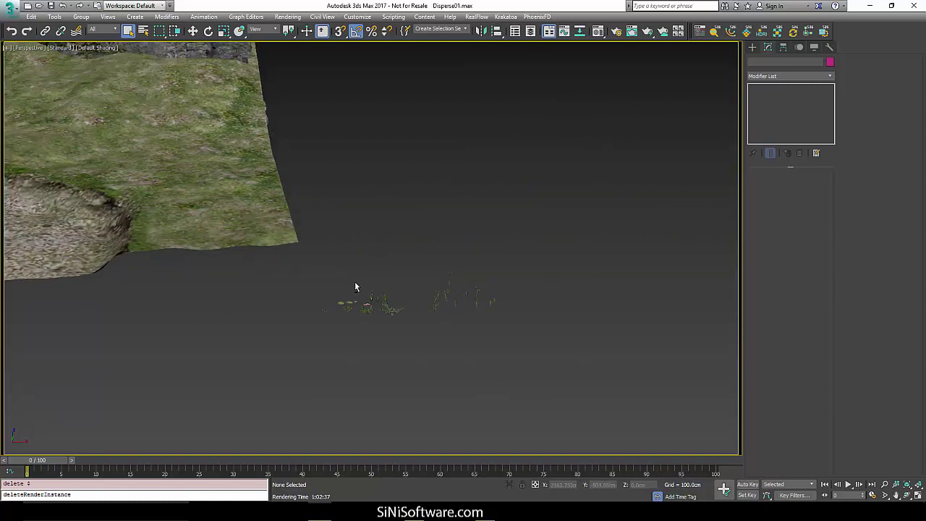
pyautogui.scroll(10, 327, 325)
pyautogui.moveTo(330, 324); pyautogui.dragTo(324, 342, button='middle')
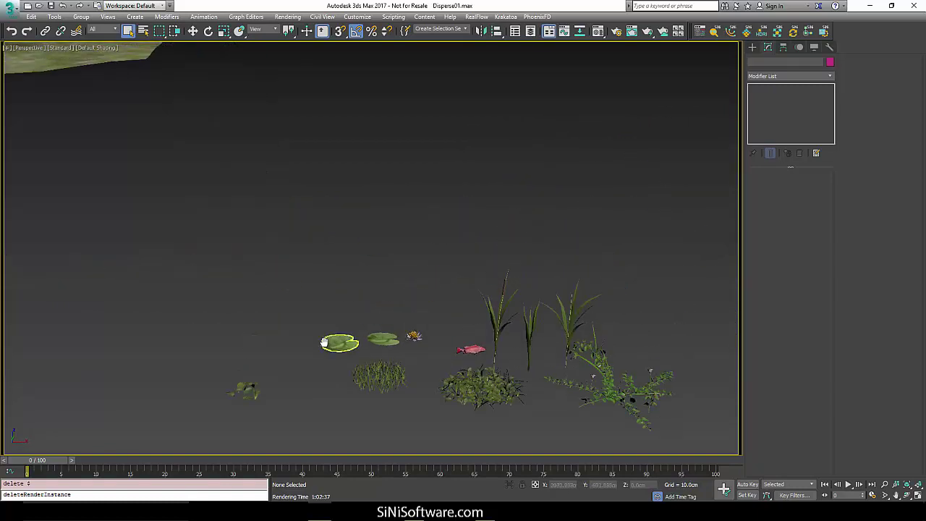
# Create a SiNi Software Disperse object with a logo size of about 87 beside the source models and open its parameters
pyautogui.click(752, 47)
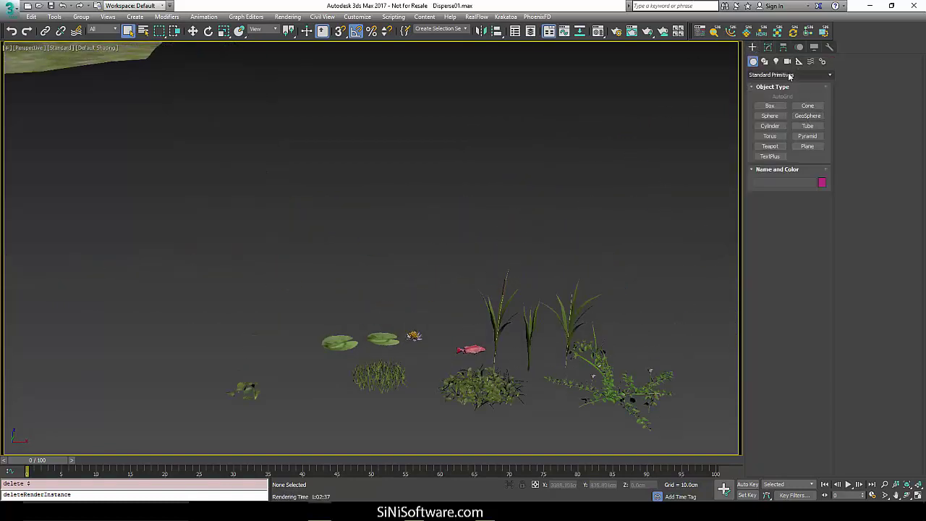
pyautogui.click(790, 76)
pyautogui.scroll(-4, 767, 217)
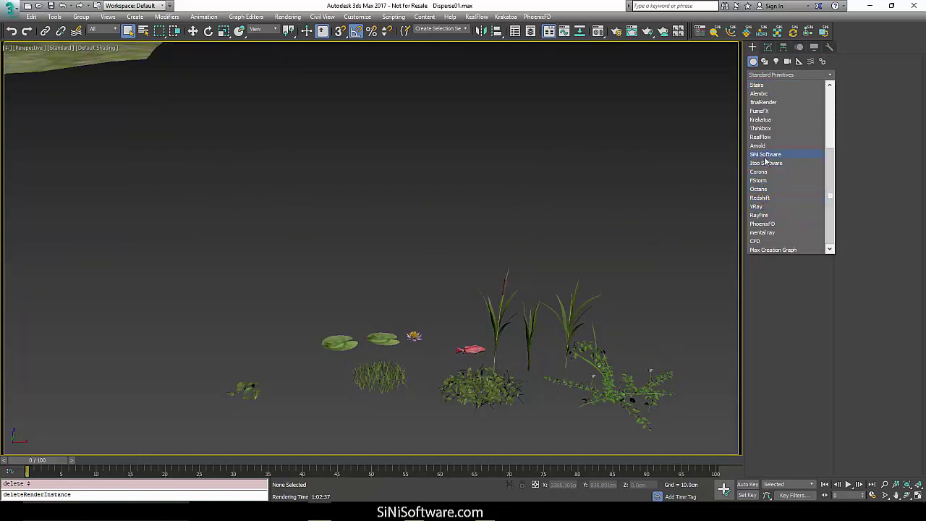
pyautogui.click(766, 155)
pyautogui.click(771, 105)
pyautogui.moveTo(92, 328); pyautogui.dragTo(224, 323)
pyautogui.rightClick(248, 324)
pyautogui.moveTo(248, 326); pyautogui.dragTo(388, 306, button='middle')
pyautogui.click(767, 47)
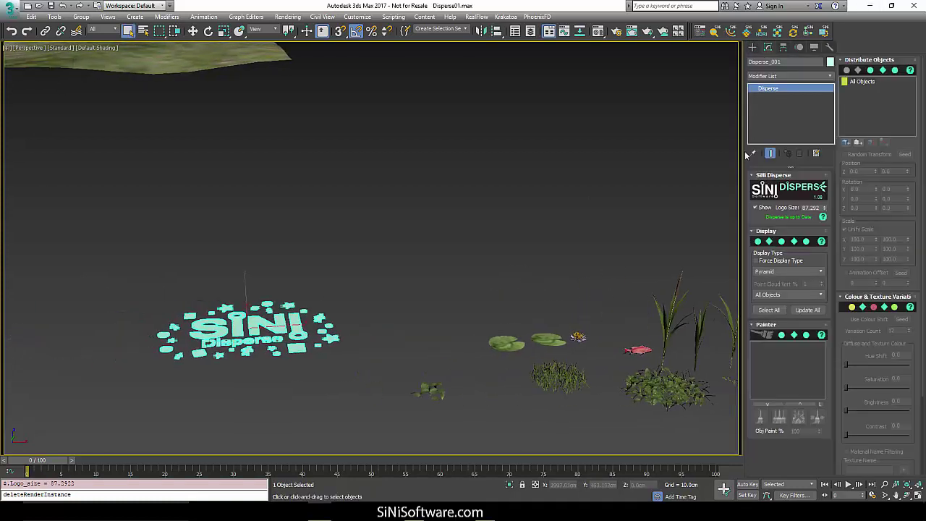
# Add the Weed_01, Clover, Grass and Ivy models to the Disperse object's distribution list
pyautogui.moveTo(678, 234); pyautogui.dragTo(554, 198, button='middle')
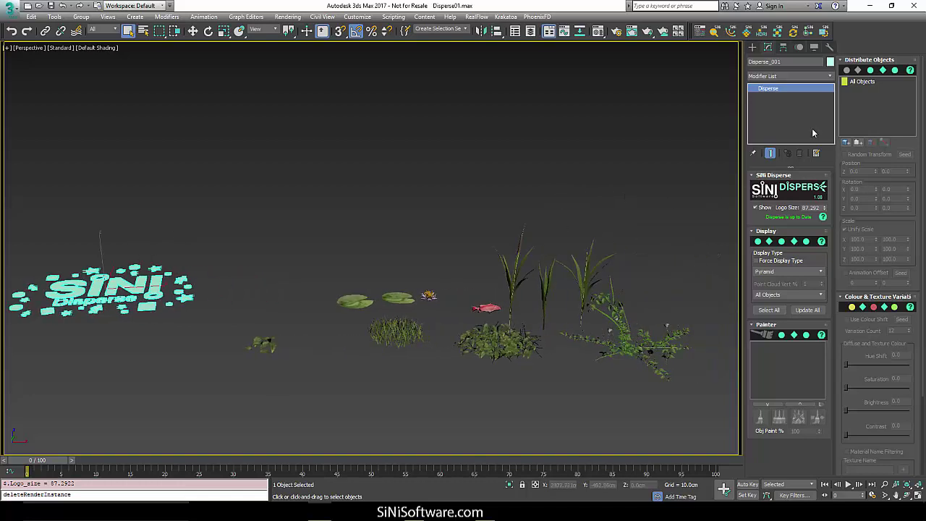
pyautogui.click(845, 141)
pyautogui.click(629, 367)
pyautogui.click(409, 340)
pyautogui.click(409, 340)
pyautogui.click(277, 355)
# Add both lily pads, the water lily flower, the fish and the three reed models to the distribution list
pyautogui.click(355, 304)
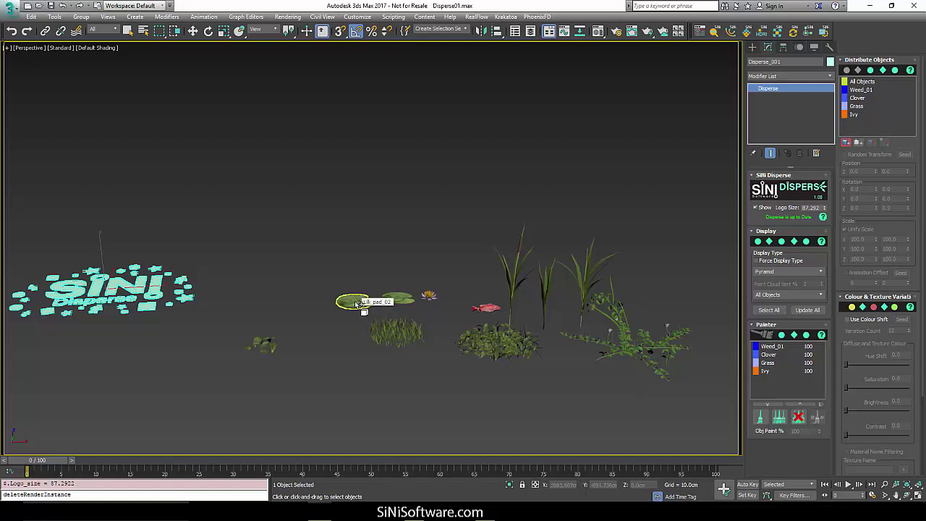
pyautogui.click(406, 300)
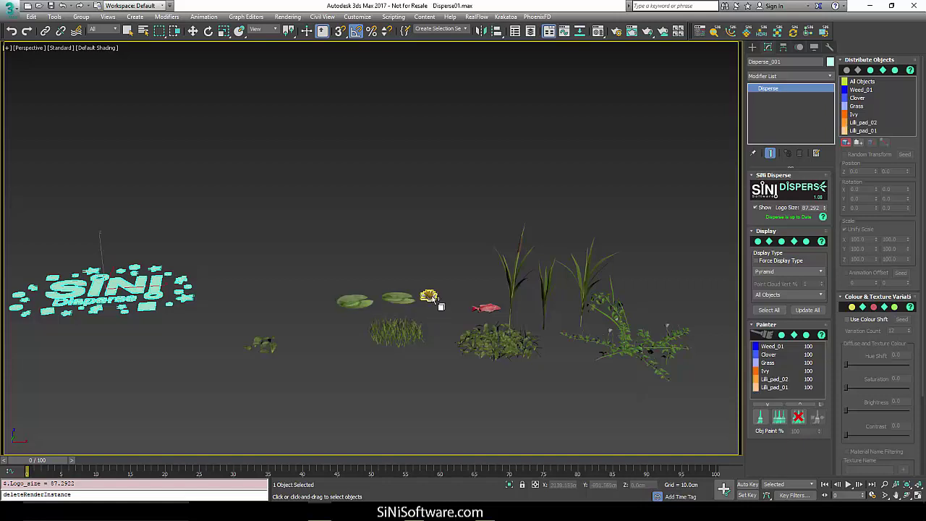
pyautogui.click(430, 297)
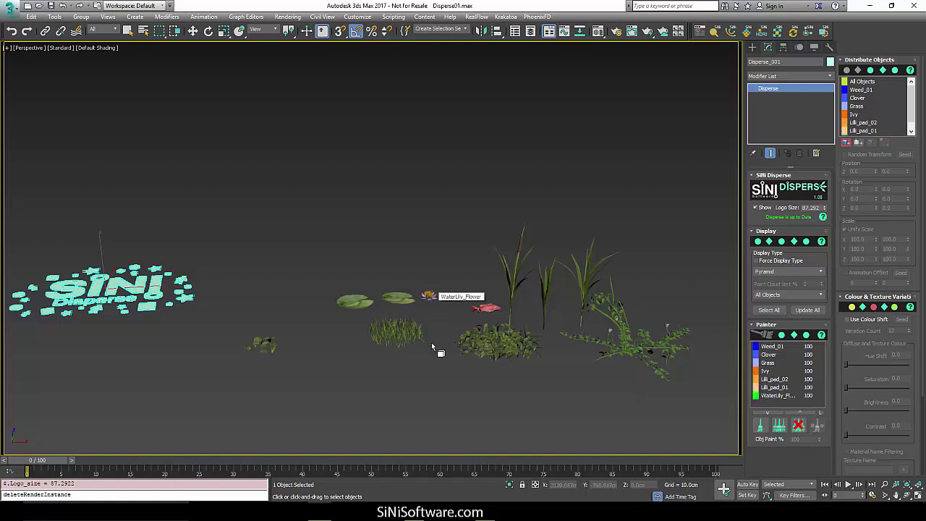
pyautogui.click(491, 305)
pyautogui.click(516, 280)
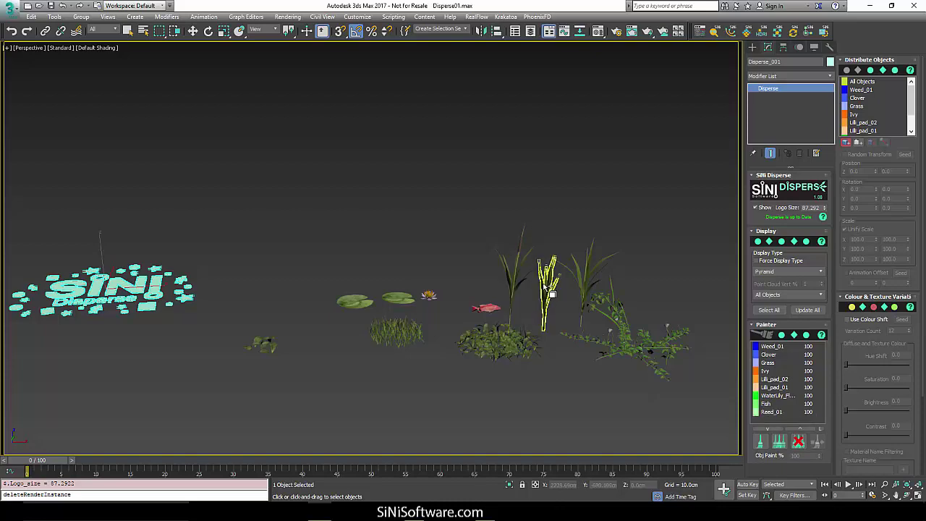
pyautogui.click(553, 289)
pyautogui.click(595, 281)
# Add the two reed weed models and the five wild flower models to the distribution list
pyautogui.moveTo(651, 281); pyautogui.dragTo(260, 280, button='middle')
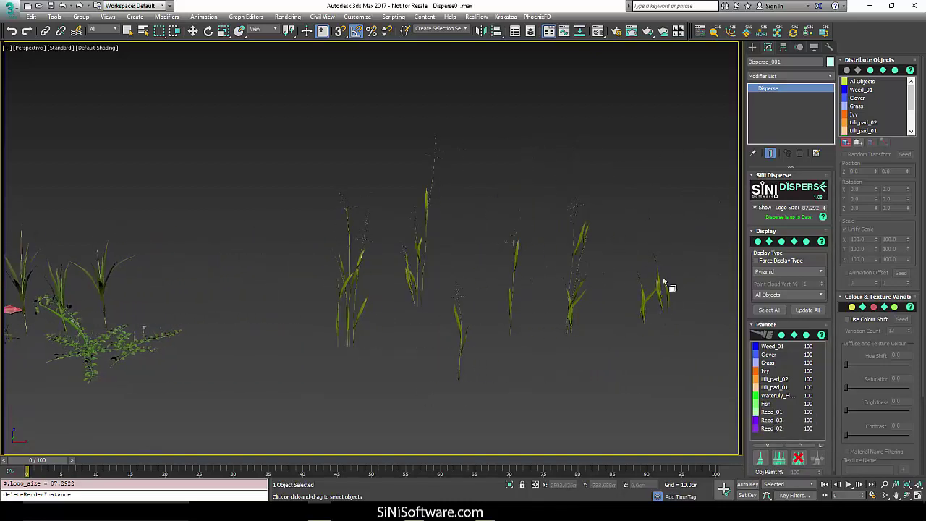
pyautogui.click(658, 302)
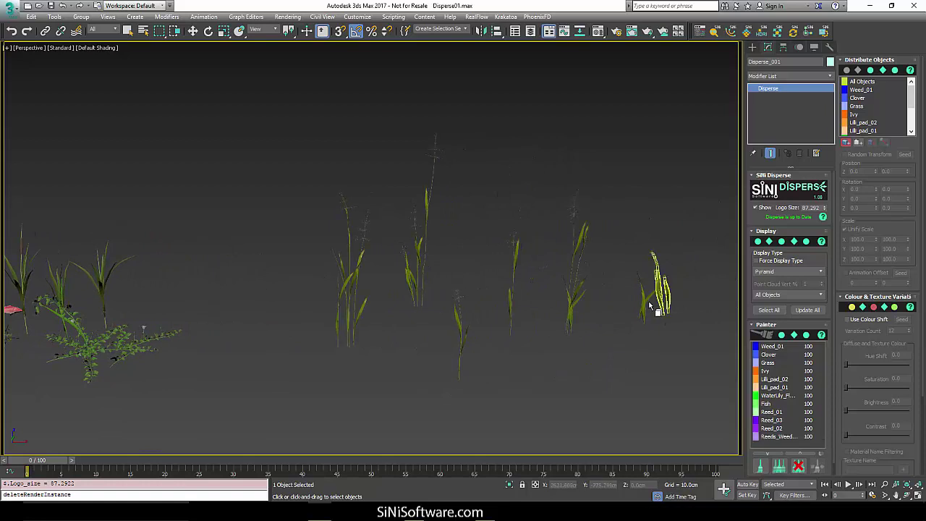
pyautogui.click(650, 303)
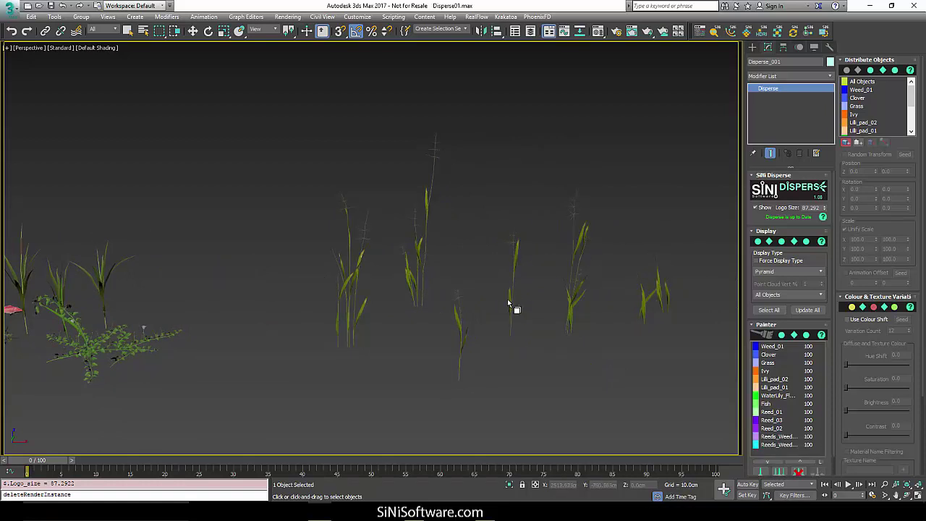
pyautogui.click(579, 306)
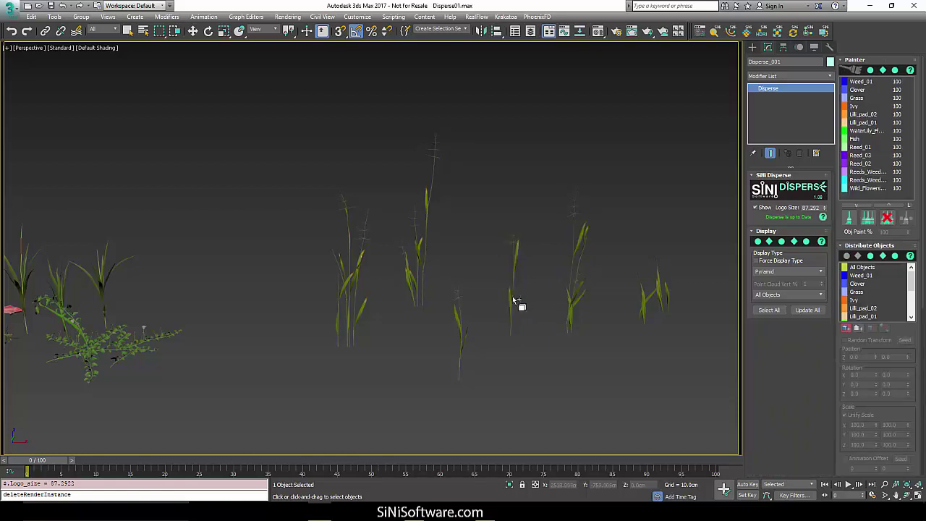
pyautogui.click(424, 272)
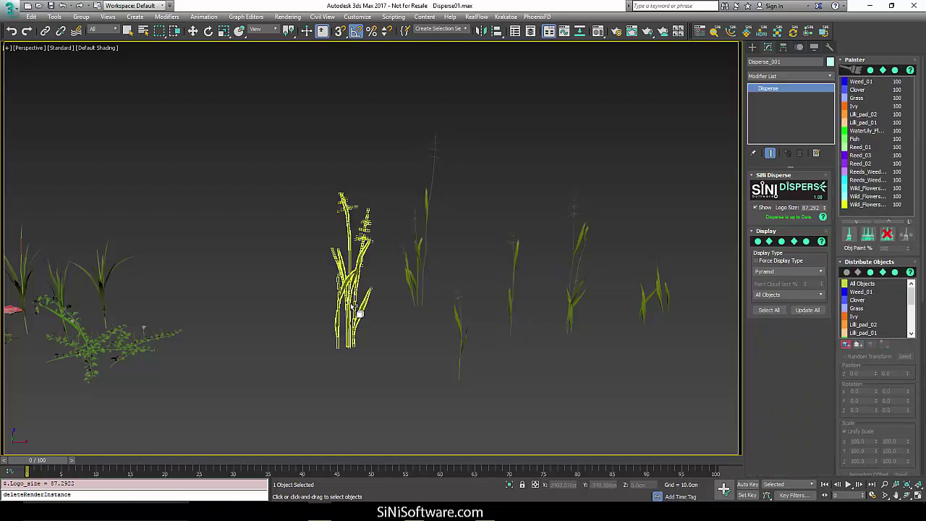
pyautogui.click(351, 305)
pyautogui.click(466, 338)
# Collapse the Display settings of the Disperse object and return to the camera view of the terrain
pyautogui.moveTo(278, 333); pyautogui.dragTo(479, 323, button='middle')
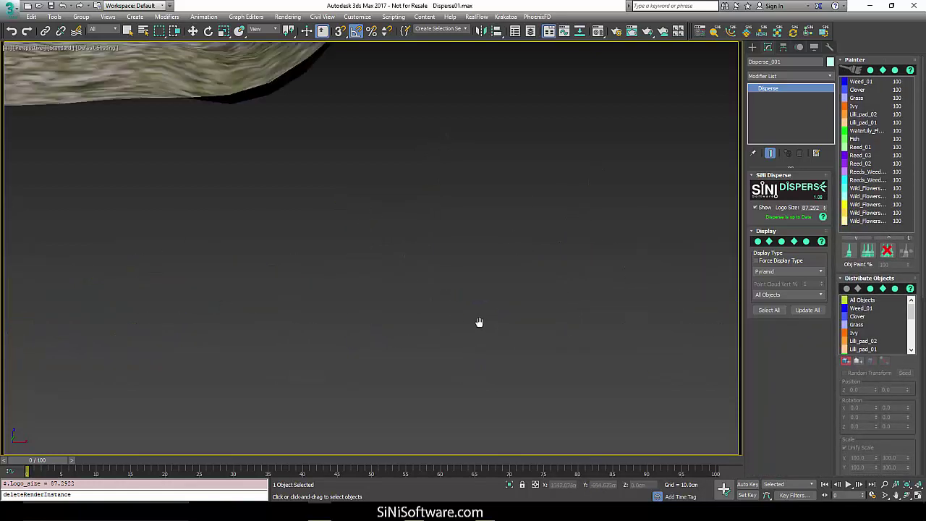
pyautogui.scroll(-4, 460, 326)
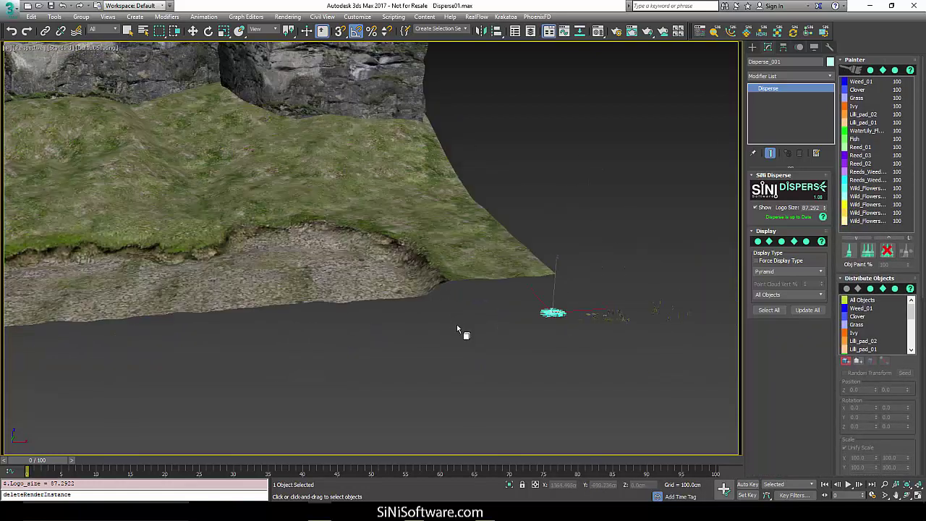
pyautogui.click(803, 231)
pyautogui.scroll(3, 456, 290)
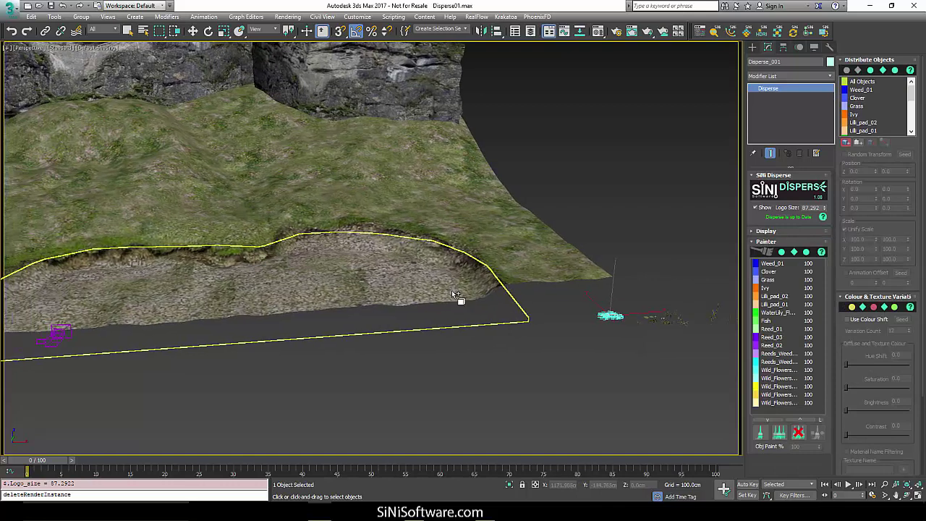
pyautogui.press('c')
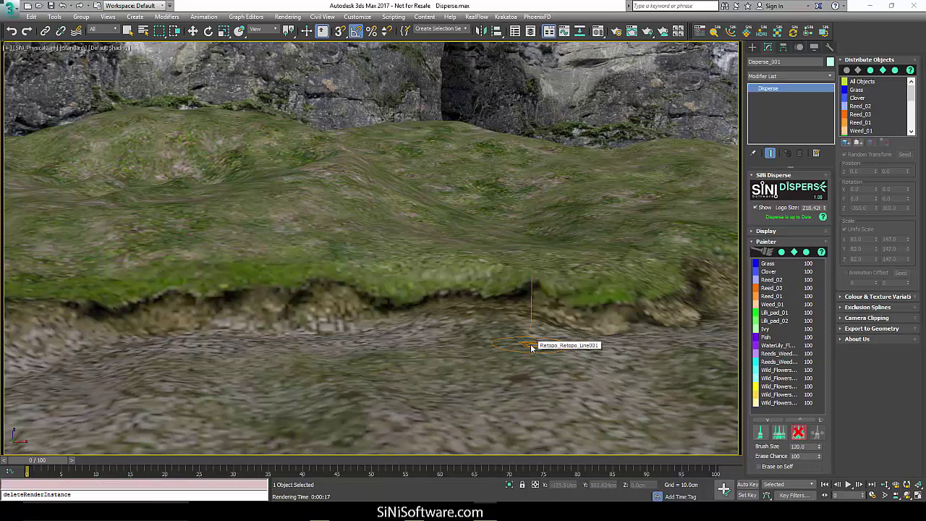
# Open the SiNi IgNite tools, switch the viewport from textures to plain object colours and move the tool window aside
pyautogui.click(699, 32)
pyautogui.click(191, 87)
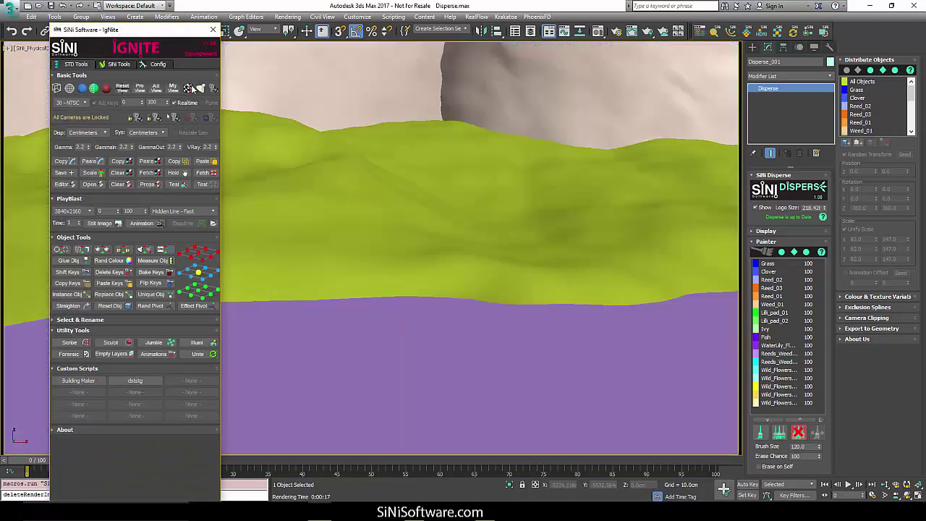
pyautogui.moveTo(181, 30)
pyautogui.mouseDown()
pyautogui.moveTo(258, 29)
pyautogui.moveTo(143, 33)
pyautogui.mouseUp()
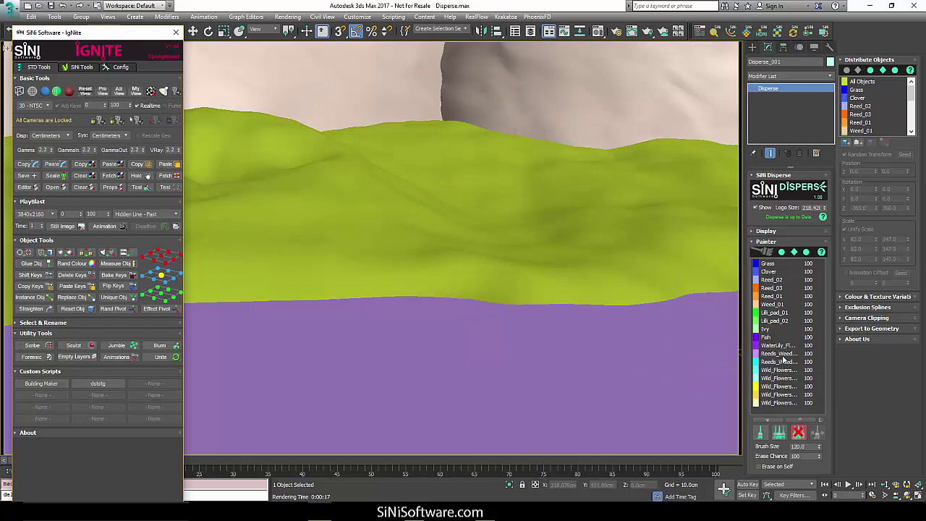
# Paint multiple instances of the two reed weed objects onto the pond bed, the hillside and the cliff
pyautogui.click(783, 354)
pyautogui.keyDown('ctrl'); pyautogui.click(782, 361); pyautogui.keyUp('ctrl')
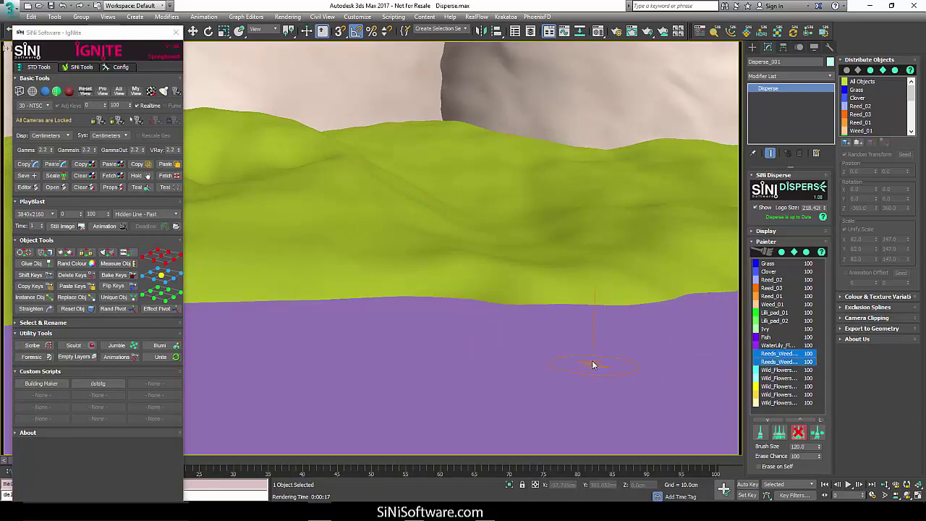
pyautogui.click(780, 433)
pyautogui.moveTo(544, 340)
pyautogui.mouseDown()
pyautogui.moveTo(416, 334)
pyautogui.moveTo(539, 347)
pyautogui.mouseUp()
pyautogui.moveTo(552, 244)
pyautogui.mouseDown()
pyautogui.moveTo(434, 225)
pyautogui.moveTo(525, 269)
pyautogui.moveTo(520, 260)
pyautogui.mouseUp()
pyautogui.moveTo(540, 83)
pyautogui.mouseDown()
pyautogui.moveTo(651, 72)
pyautogui.moveTo(561, 102)
pyautogui.moveTo(600, 134)
pyautogui.mouseUp()
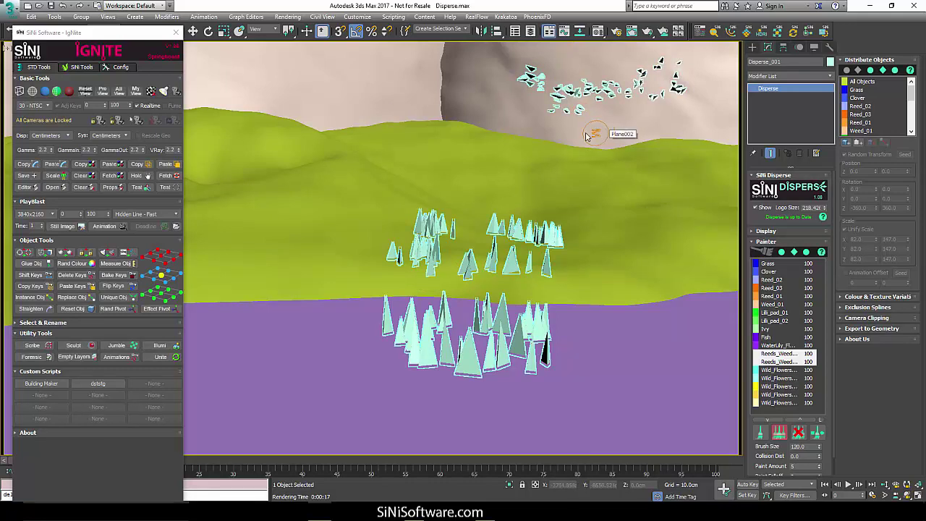
# Restore the textured viewport display and erase the painted reed weed instances from the pond bed, hillside and cliff
pyautogui.click(154, 91)
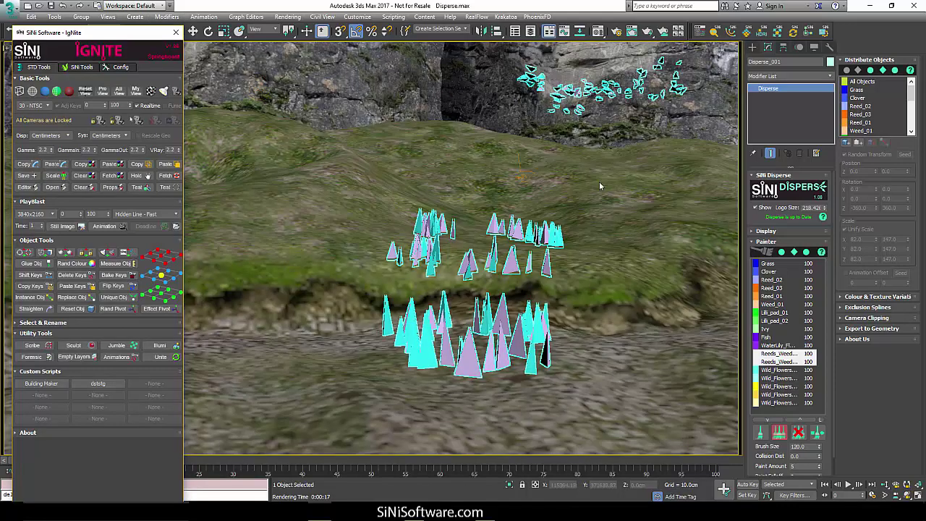
pyautogui.click(800, 434)
pyautogui.moveTo(510, 329)
pyautogui.mouseDown()
pyautogui.moveTo(515, 340)
pyautogui.moveTo(507, 346)
pyautogui.moveTo(405, 365)
pyautogui.moveTo(424, 370)
pyautogui.moveTo(463, 333)
pyautogui.moveTo(521, 253)
pyautogui.moveTo(506, 275)
pyautogui.moveTo(403, 261)
pyautogui.moveTo(502, 270)
pyautogui.moveTo(547, 239)
pyautogui.moveTo(442, 234)
pyautogui.moveTo(424, 244)
pyautogui.moveTo(582, 65)
pyautogui.moveTo(525, 85)
pyautogui.moveTo(686, 96)
pyautogui.moveTo(639, 74)
pyautogui.moveTo(571, 112)
pyautogui.moveTo(540, 75)
pyautogui.moveTo(434, 107)
pyautogui.mouseUp()
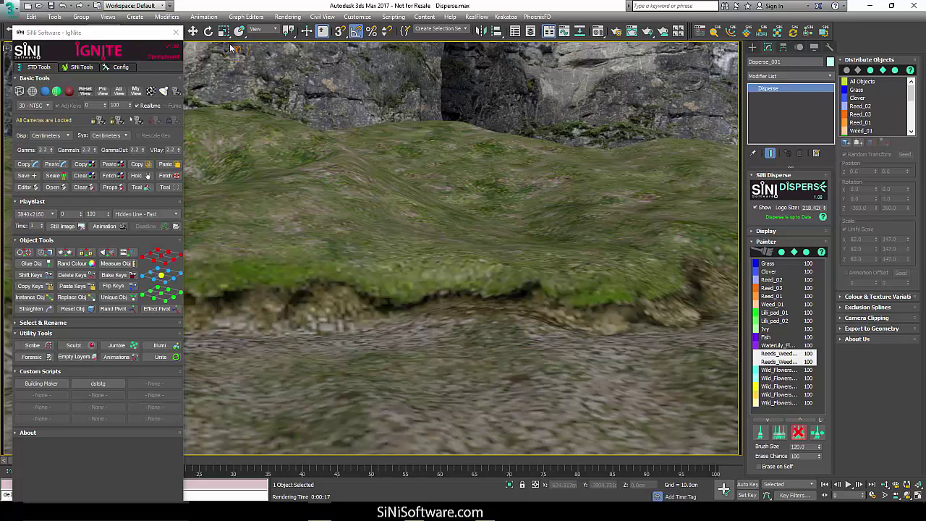
# Display edged faces in the camera view, close the SiNi IgNite window and exit the painter's erase mode
pyautogui.press('F4')
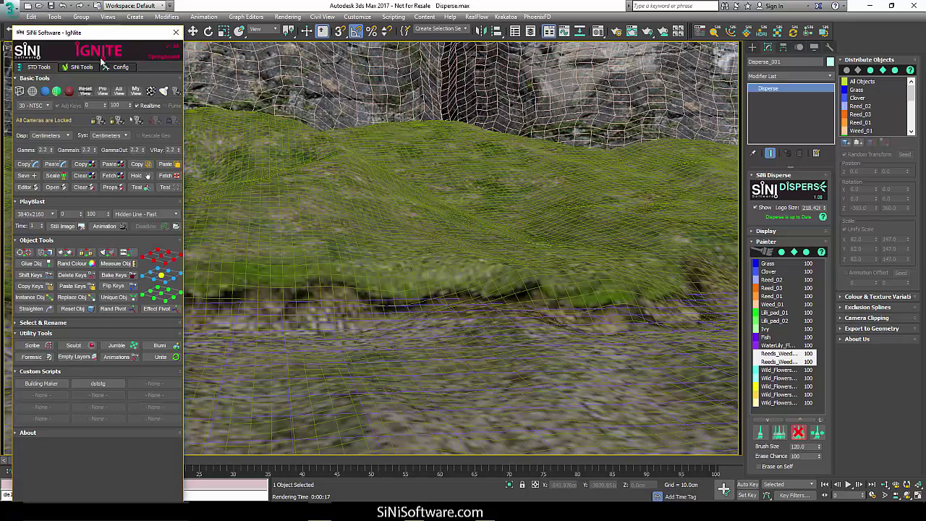
pyautogui.click(175, 34)
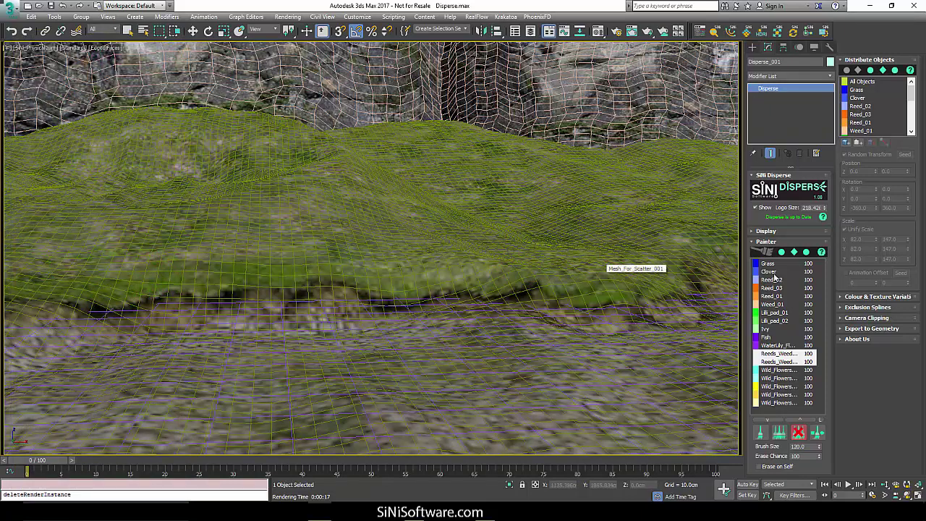
pyautogui.press('Escape')
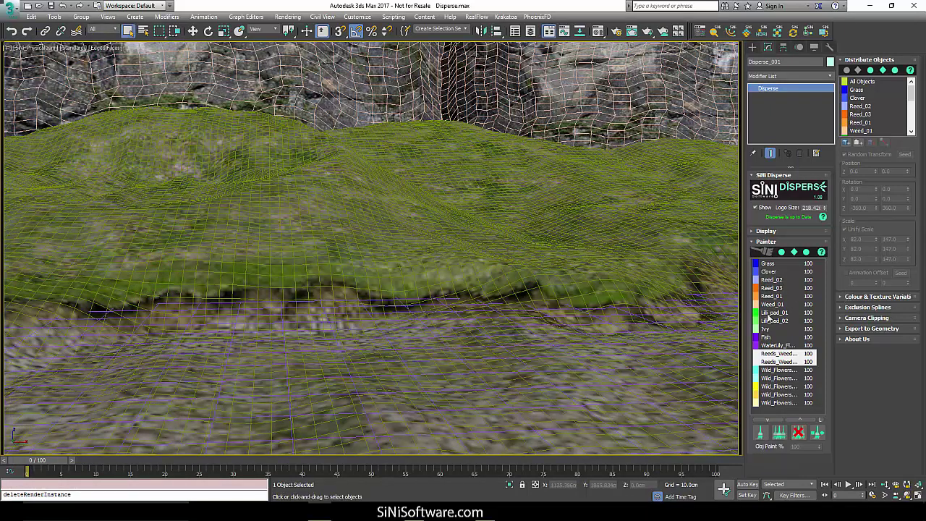
# Paint multiple instances of Lilli_pad_01 and Lilli_pad_02 across the pond bed in the foreground
pyautogui.click(773, 313)
pyautogui.keyDown('ctrl'); pyautogui.click(774, 320); pyautogui.keyUp('ctrl')
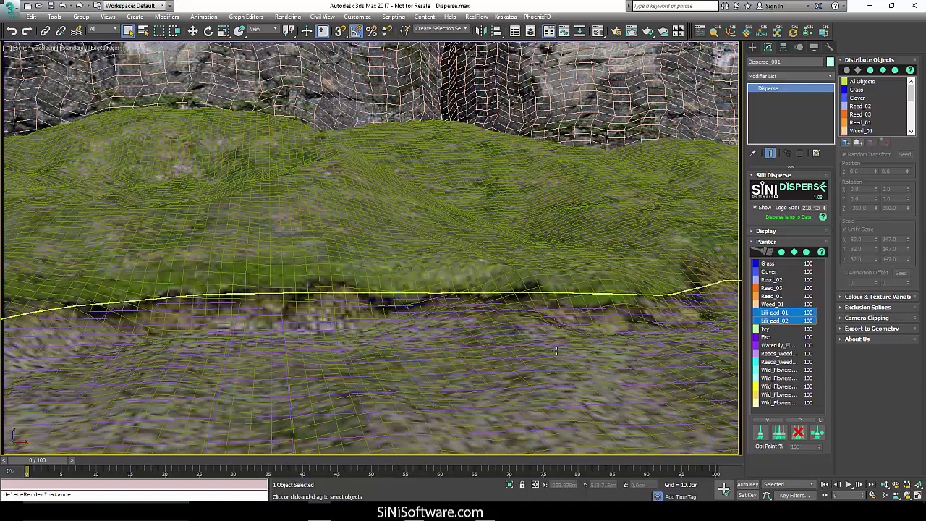
pyautogui.click(779, 432)
pyautogui.moveTo(455, 388)
pyautogui.mouseDown()
pyautogui.moveTo(363, 365)
pyautogui.moveTo(397, 405)
pyautogui.moveTo(455, 422)
pyautogui.moveTo(296, 415)
pyautogui.moveTo(340, 394)
pyautogui.mouseUp()
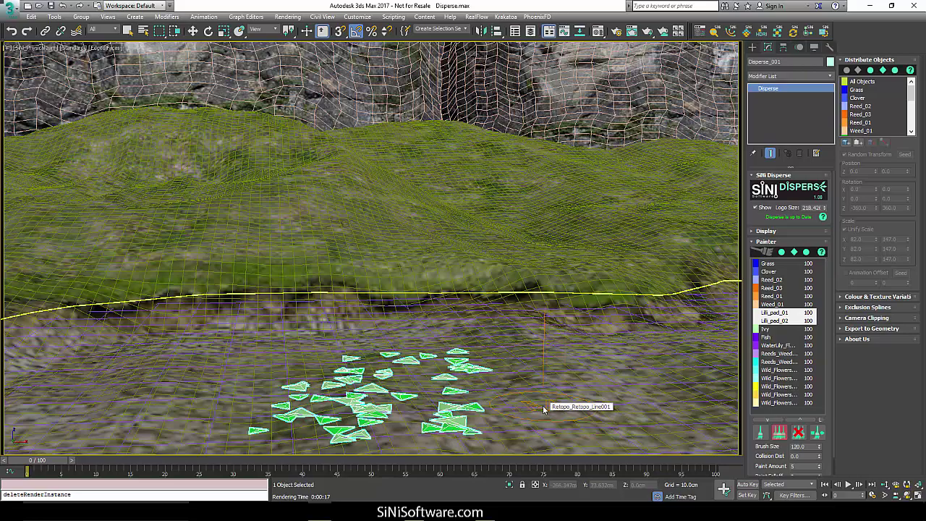
# Render the camera view, then define a render region around the painted lily pads and render only that area
pyautogui.press('F9')
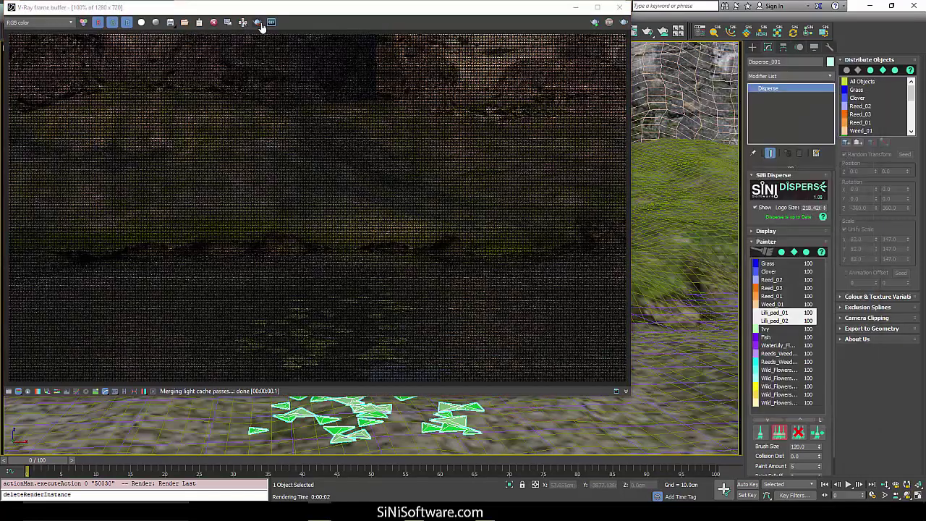
pyautogui.click(258, 22)
pyautogui.moveTo(219, 281); pyautogui.dragTo(449, 382)
pyautogui.click(623, 22)
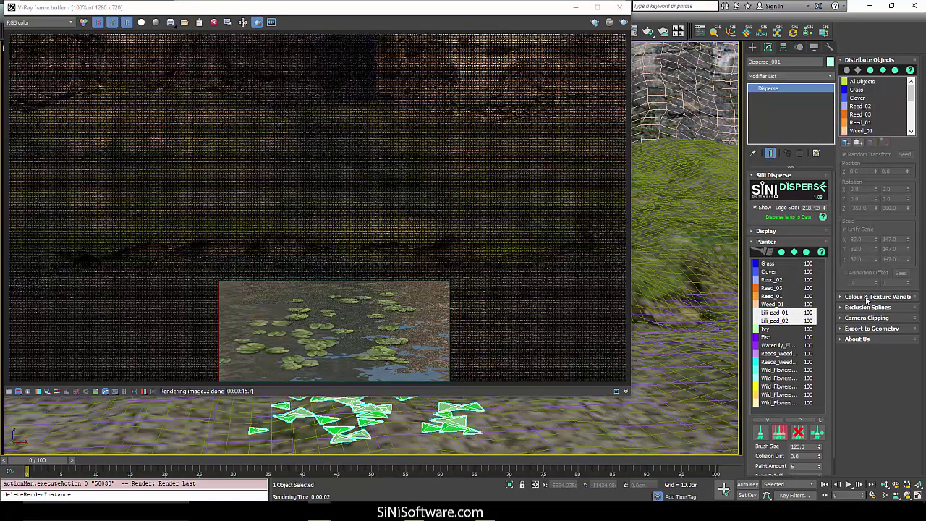
# Enable colour shift for the dispersed objects with hue shift 2.0, saturation 18.561, brightness 4.735 and contrast 1.705
pyautogui.click(866, 297)
pyautogui.click(851, 241)
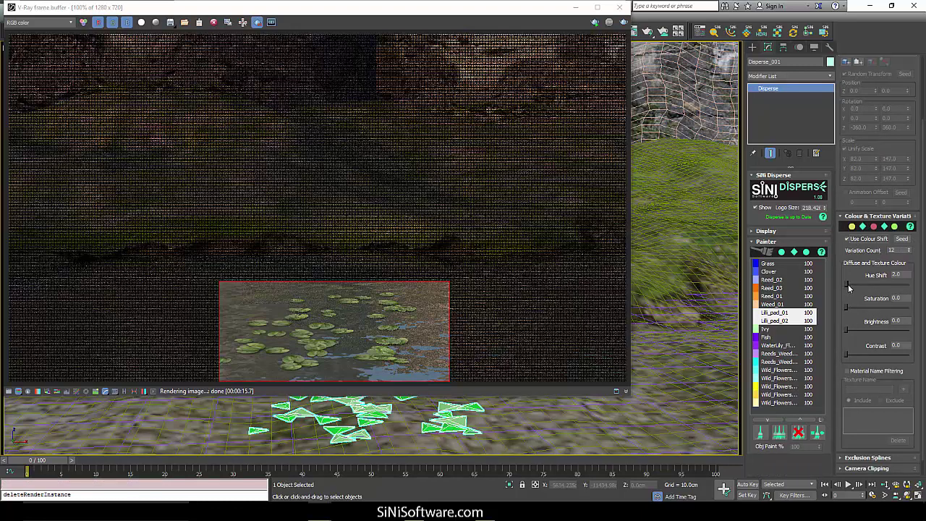
pyautogui.click(847, 284)
pyautogui.doubleClick(904, 274)
pyautogui.press('Return')
pyautogui.moveTo(848, 308); pyautogui.dragTo(893, 306)
pyautogui.moveTo(847, 331)
pyautogui.mouseDown()
pyautogui.moveTo(859, 331)
pyautogui.moveTo(849, 355)
pyautogui.moveTo(858, 330)
pyautogui.mouseUp()
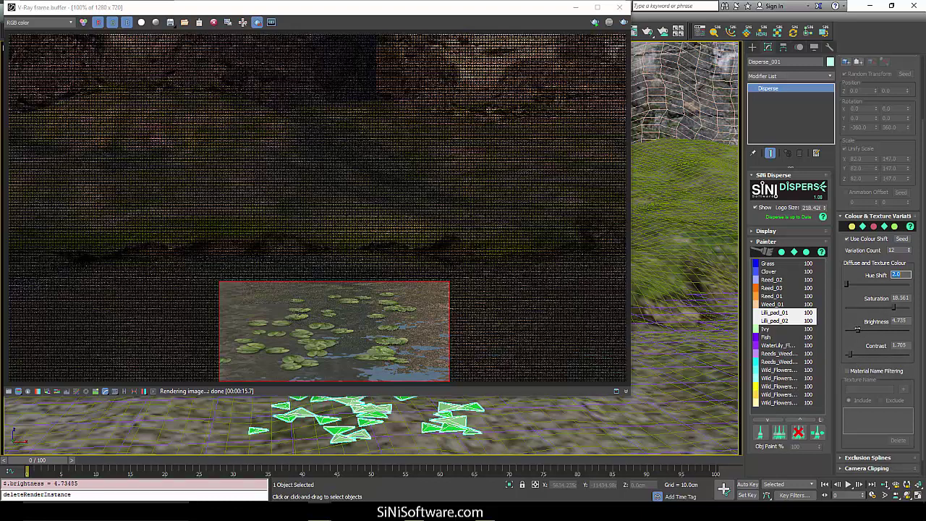
# Render the lily pad region again with the colour variation applied
pyautogui.click(623, 22)
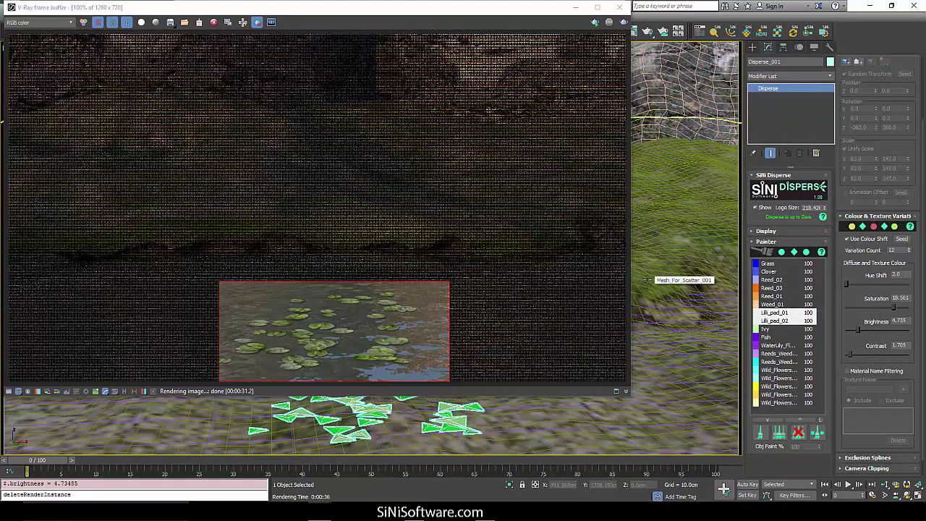
pyautogui.hotkey('shift', 'q')
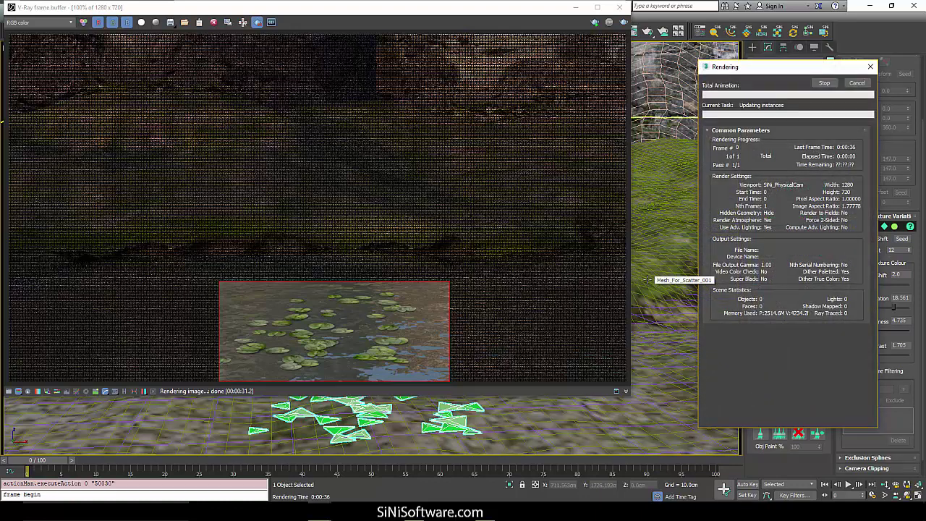
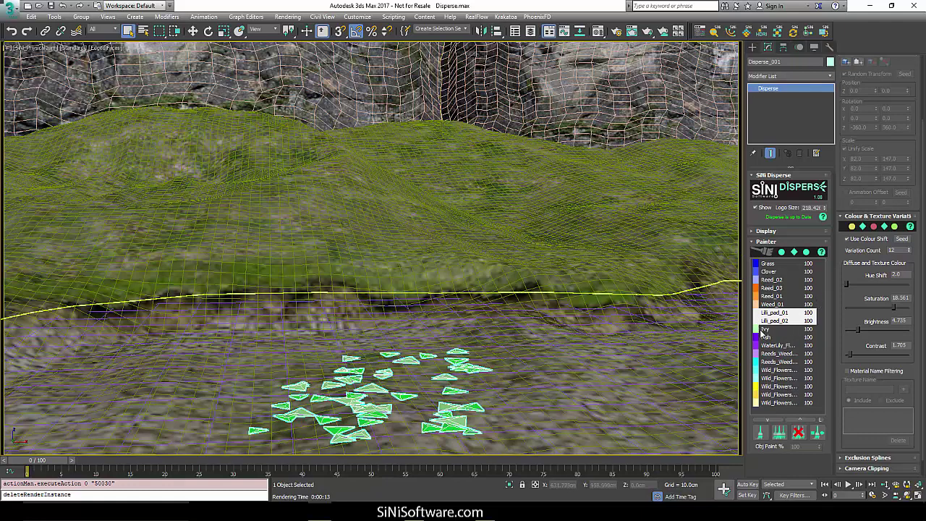
# Set up random multi-object painting for Ivy with a brush size of 120 and a collision distance of 7
pyautogui.click(765, 330)
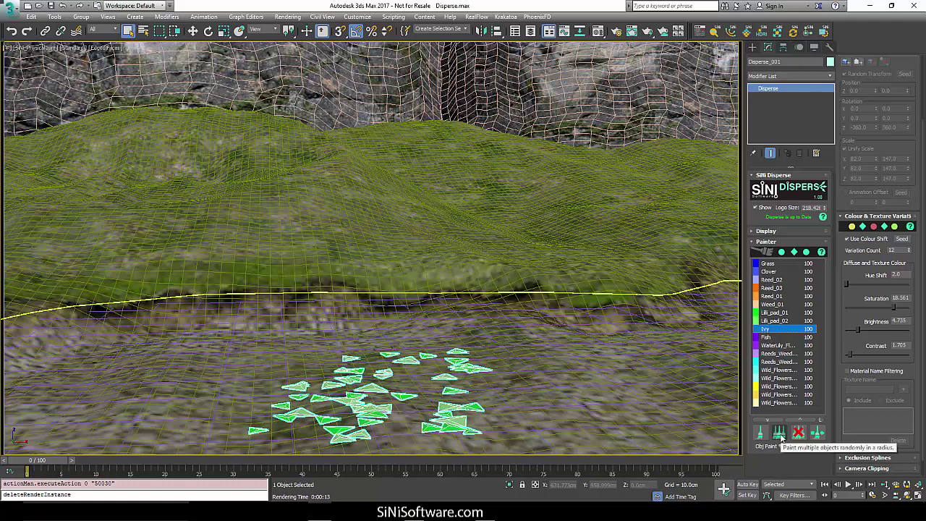
pyautogui.click(784, 176)
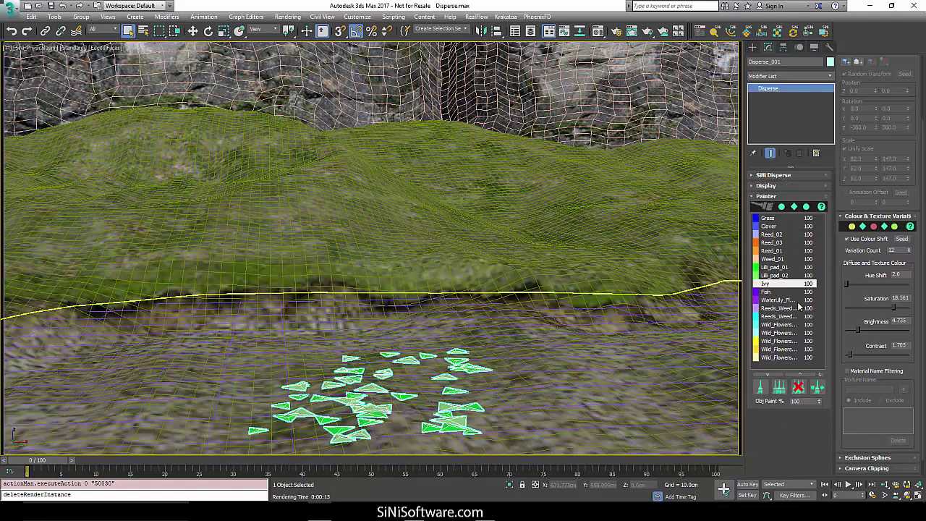
pyautogui.click(786, 390)
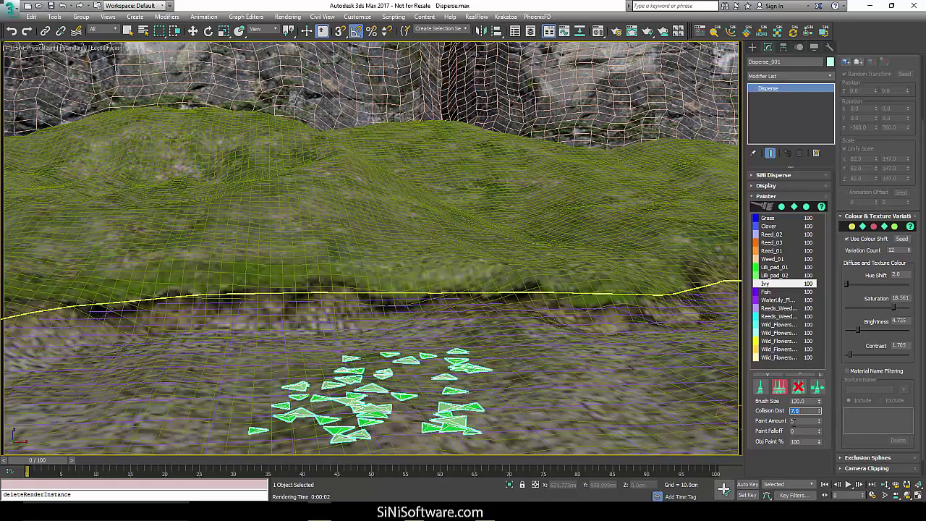
# Paint a trial patch of ivy on the pond bed and erase it again
pyautogui.moveTo(667, 379)
pyautogui.mouseDown()
pyautogui.moveTo(635, 402)
pyautogui.moveTo(593, 390)
pyautogui.mouseUp()
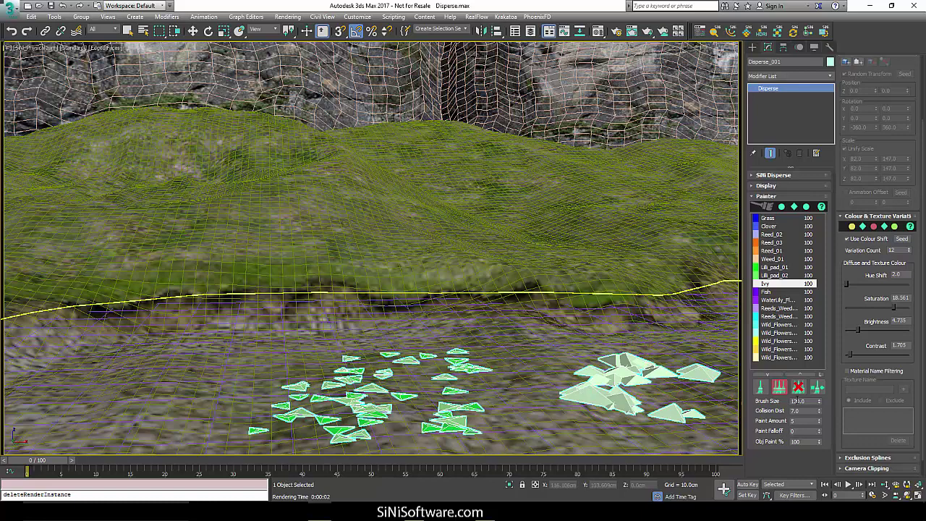
pyautogui.click(798, 386)
pyautogui.moveTo(651, 358)
pyautogui.mouseDown()
pyautogui.moveTo(600, 394)
pyautogui.moveTo(678, 370)
pyautogui.moveTo(691, 409)
pyautogui.mouseUp()
# Paint ivy in random clusters across the cliff face, with a dense patch on its right-hand rock wall
pyautogui.click(779, 387)
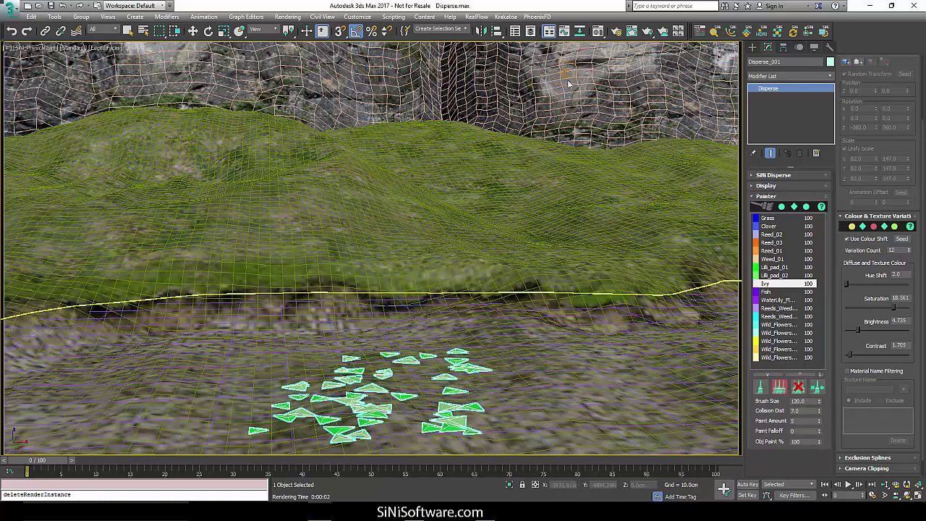
pyautogui.moveTo(642, 131); pyautogui.dragTo(539, 127)
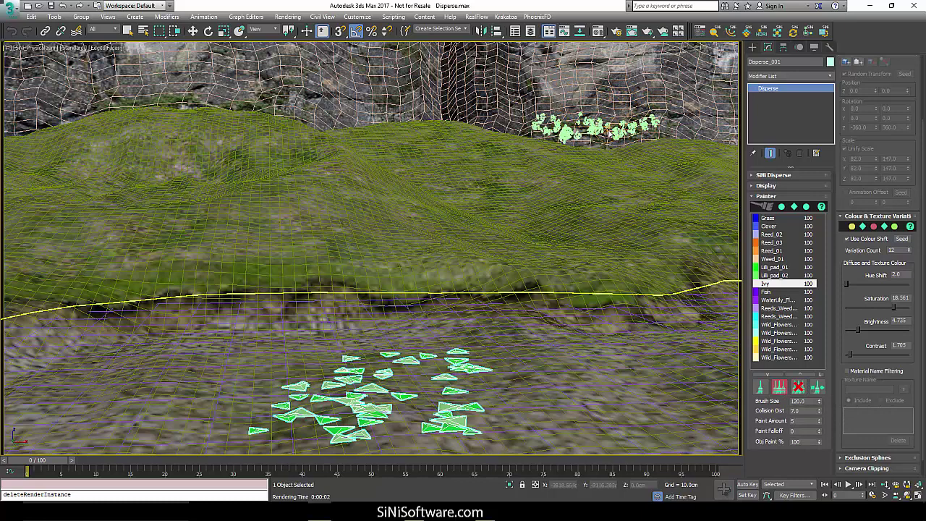
pyautogui.moveTo(608, 127)
pyautogui.mouseDown()
pyautogui.moveTo(647, 119)
pyautogui.moveTo(673, 94)
pyautogui.moveTo(719, 120)
pyautogui.moveTo(727, 80)
pyautogui.moveTo(510, 91)
pyautogui.moveTo(479, 64)
pyautogui.moveTo(525, 83)
pyautogui.moveTo(539, 78)
pyautogui.moveTo(404, 79)
pyautogui.moveTo(413, 56)
pyautogui.moveTo(416, 84)
pyautogui.moveTo(373, 98)
pyautogui.moveTo(344, 68)
pyautogui.moveTo(279, 92)
pyautogui.moveTo(246, 86)
pyautogui.moveTo(303, 114)
pyautogui.moveTo(318, 71)
pyautogui.moveTo(208, 106)
pyautogui.moveTo(148, 90)
pyautogui.moveTo(108, 94)
pyautogui.moveTo(145, 99)
pyautogui.moveTo(114, 69)
pyautogui.moveTo(54, 72)
pyautogui.moveTo(86, 101)
pyautogui.moveTo(81, 120)
pyautogui.moveTo(73, 91)
pyautogui.moveTo(181, 67)
pyautogui.moveTo(239, 74)
pyautogui.mouseUp()
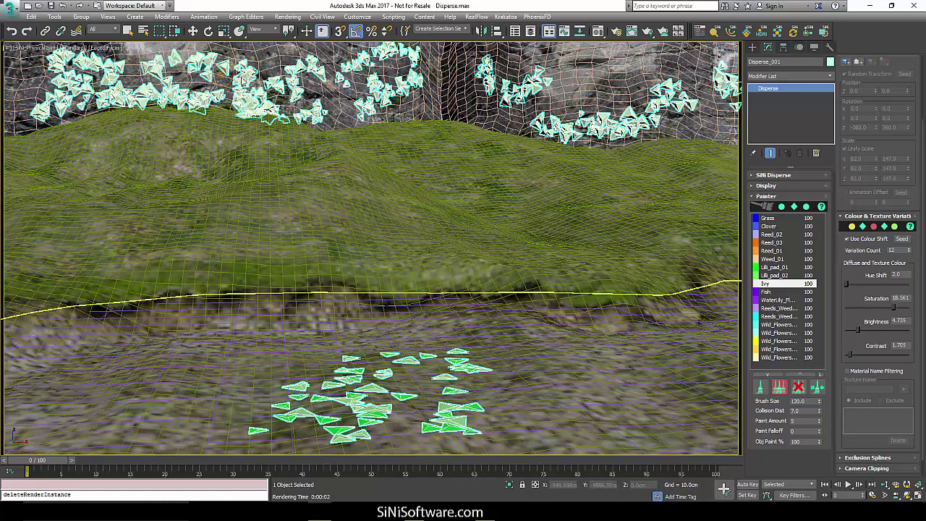
pyautogui.moveTo(506, 82)
pyautogui.mouseDown()
pyautogui.moveTo(496, 105)
pyautogui.moveTo(532, 102)
pyautogui.mouseUp()
pyautogui.moveTo(584, 68)
pyautogui.mouseDown()
pyautogui.moveTo(655, 79)
pyautogui.moveTo(629, 90)
pyautogui.moveTo(571, 73)
pyautogui.moveTo(617, 81)
pyautogui.moveTo(600, 79)
pyautogui.mouseUp()
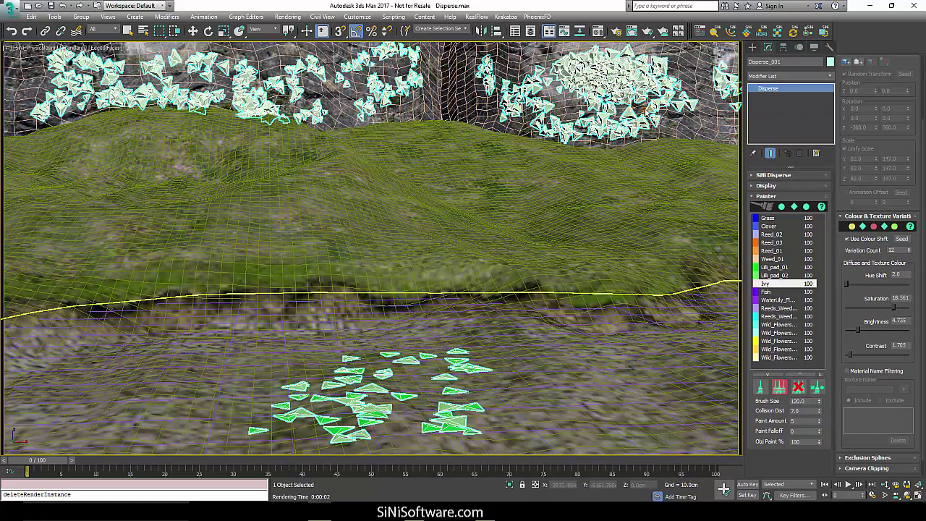
# Thin out the dense ivy patch on the cliff by erasing over it with an erase chance of 20
pyautogui.click(798, 388)
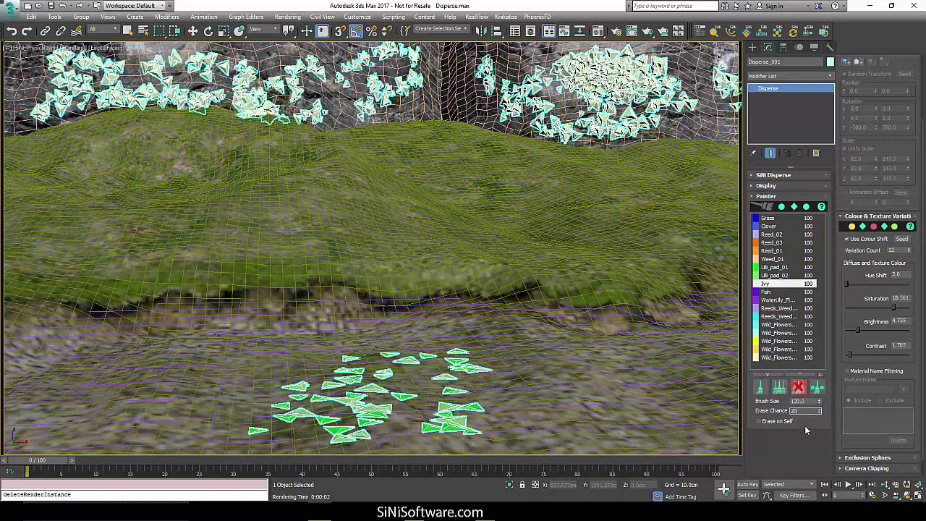
pyautogui.press('Return')
pyautogui.moveTo(644, 78)
pyautogui.mouseDown()
pyautogui.moveTo(622, 68)
pyautogui.moveTo(637, 77)
pyautogui.moveTo(629, 87)
pyautogui.moveTo(571, 72)
pyautogui.moveTo(611, 69)
pyautogui.moveTo(613, 84)
pyautogui.moveTo(633, 94)
pyautogui.moveTo(623, 67)
pyautogui.moveTo(568, 69)
pyautogui.mouseUp()
pyautogui.moveTo(572, 72); pyautogui.dragTo(641, 91)
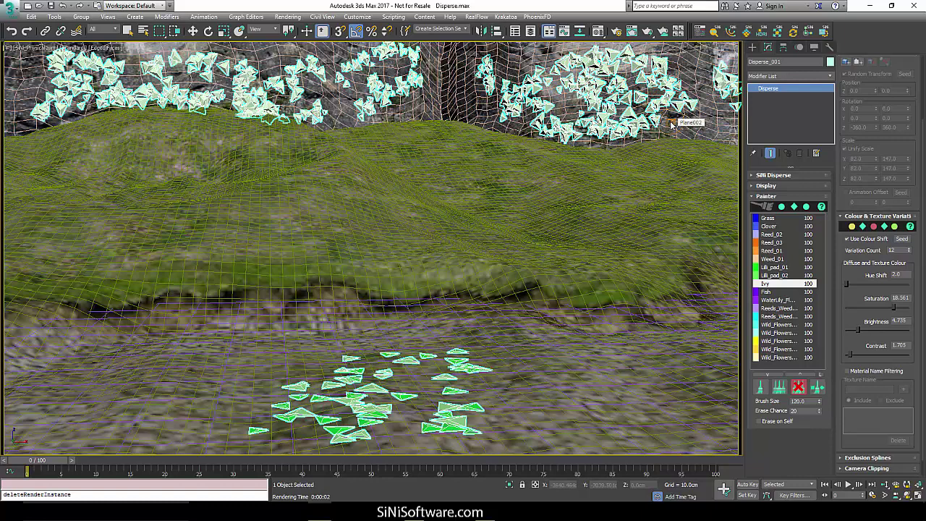
# Paint multiple Grass instances in a strip along the right and left edges of the hillside as seen by the camera
pyautogui.click(774, 219)
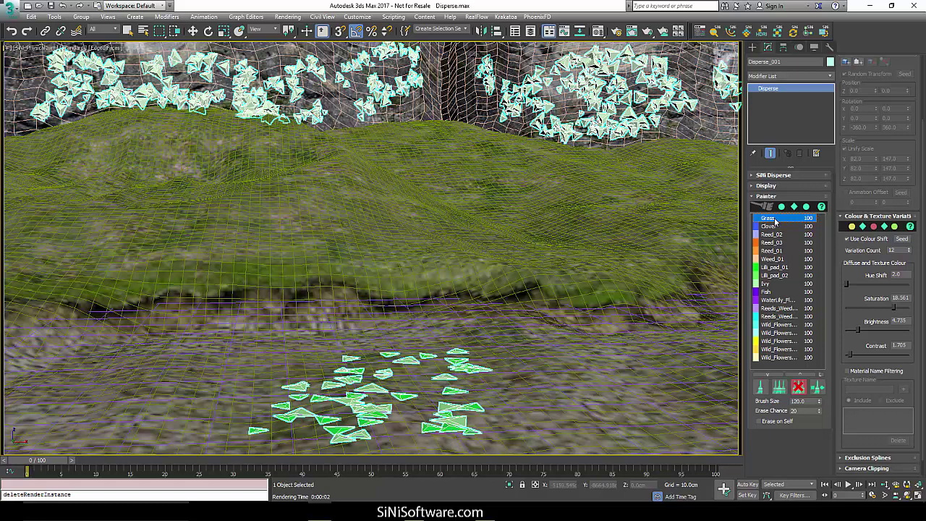
pyautogui.click(727, 158)
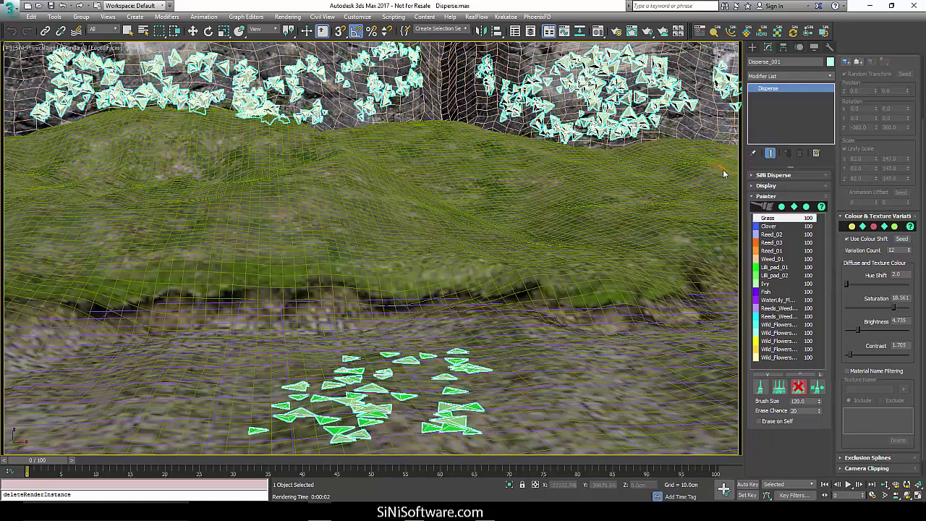
pyautogui.click(779, 387)
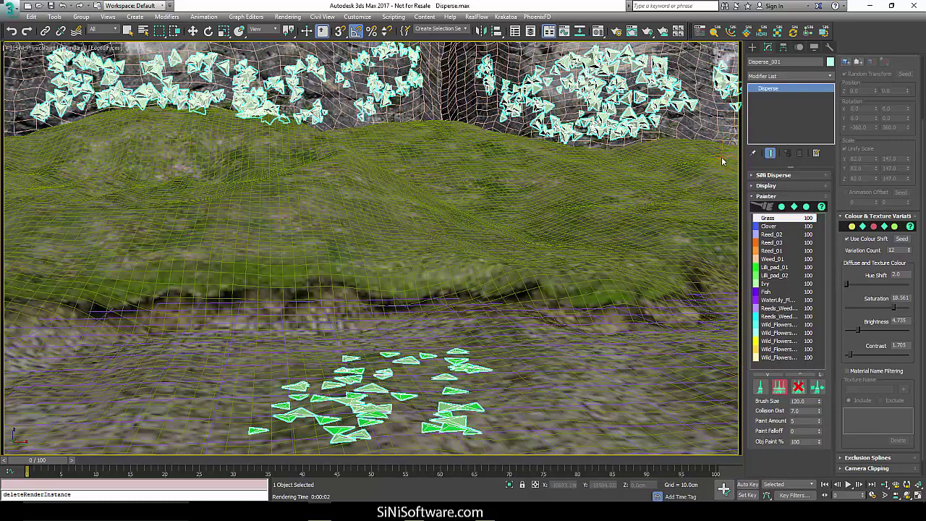
pyautogui.moveTo(728, 152); pyautogui.dragTo(723, 260)
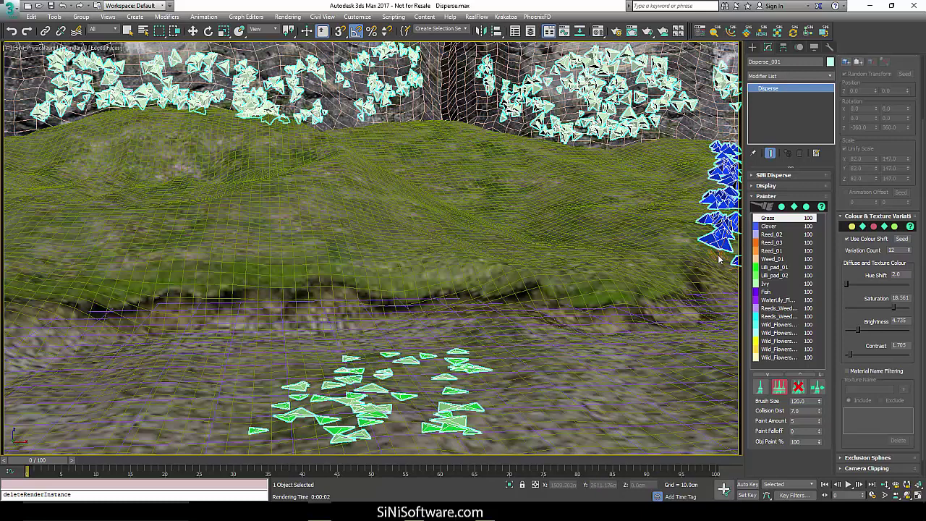
pyautogui.moveTo(13, 148); pyautogui.dragTo(17, 279)
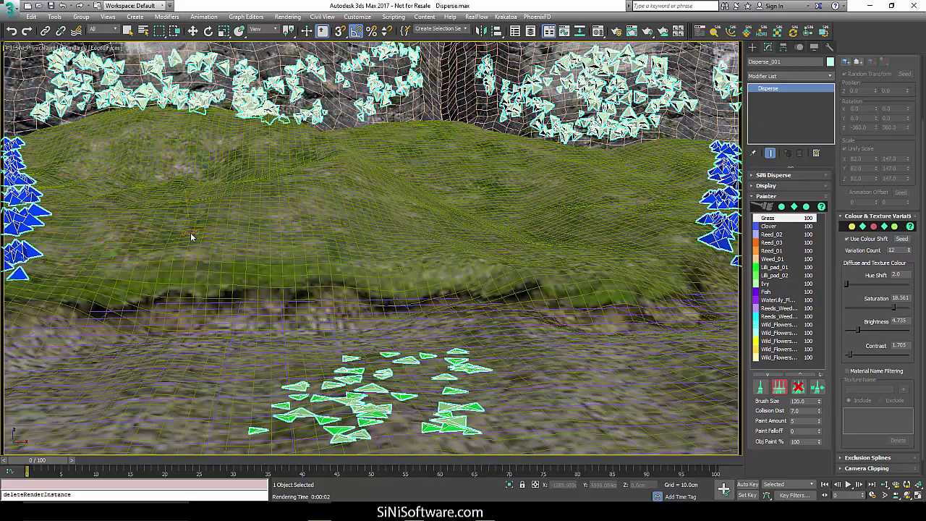
# In the top view, enlarge the brush to about 695.7 and scatter grass just inside the hillside's right boundary strip
pyautogui.press('t')
pyautogui.scroll(-15, 350, 235)
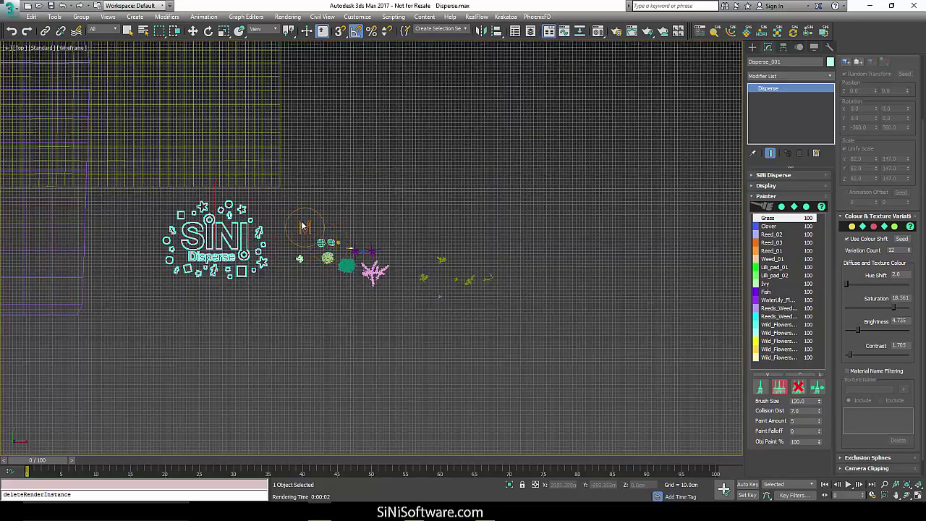
pyautogui.moveTo(317, 228); pyautogui.dragTo(631, 181, button='middle')
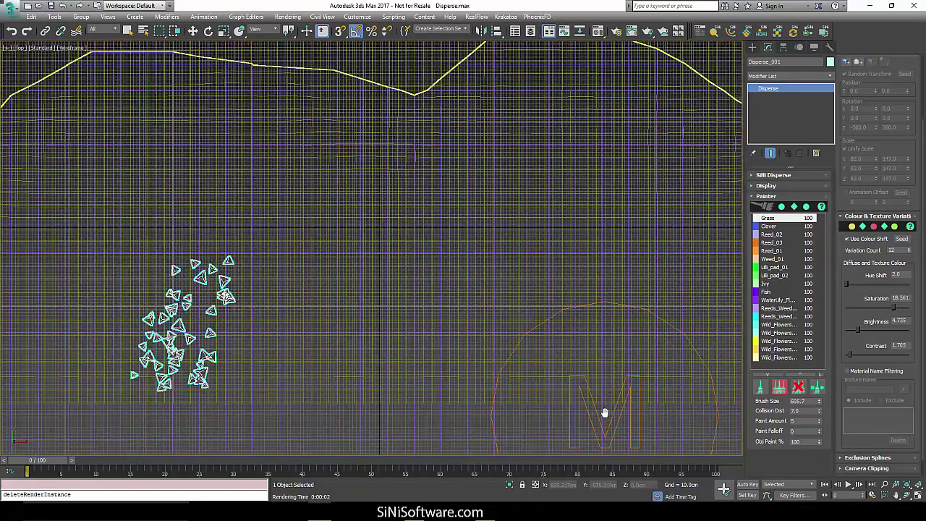
pyautogui.scroll(-3, 605, 413)
pyautogui.moveTo(420, 198); pyautogui.dragTo(429, 267, button='middle')
pyautogui.moveTo(500, 132); pyautogui.dragTo(489, 173, button='middle')
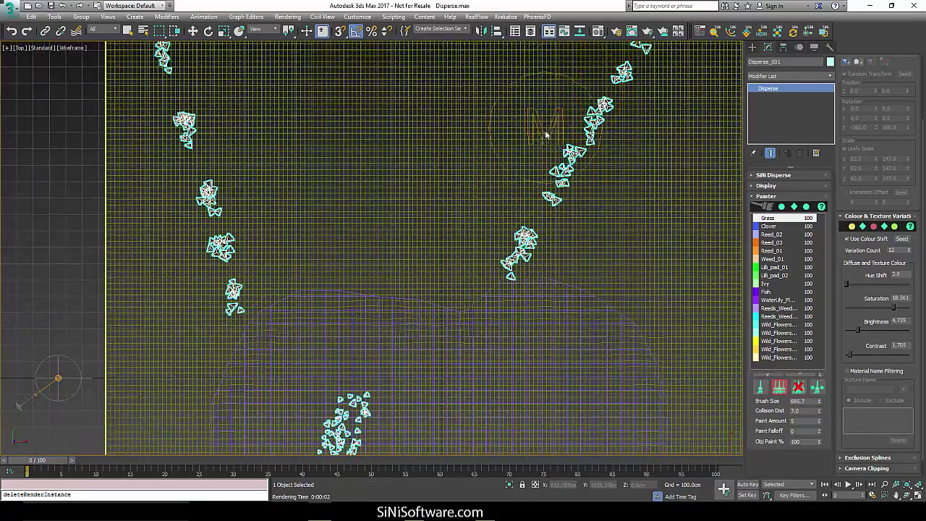
pyautogui.moveTo(546, 128); pyautogui.dragTo(541, 197, button='middle')
pyautogui.moveTo(541, 199)
pyautogui.mouseDown()
pyautogui.moveTo(597, 141)
pyautogui.moveTo(531, 94)
pyautogui.moveTo(525, 145)
pyautogui.moveTo(540, 146)
pyautogui.mouseUp()
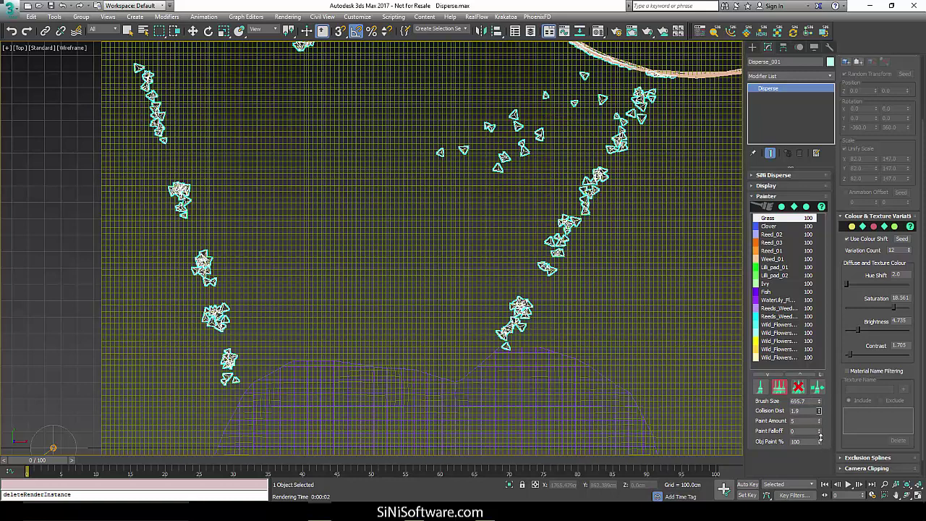
# Use a collision distance of 3.0 and a paint amount of 319 to fill the hillside between the boundary strips with dense grass
pyautogui.moveTo(513, 228)
pyautogui.mouseDown()
pyautogui.moveTo(514, 205)
pyautogui.moveTo(501, 204)
pyautogui.mouseUp()
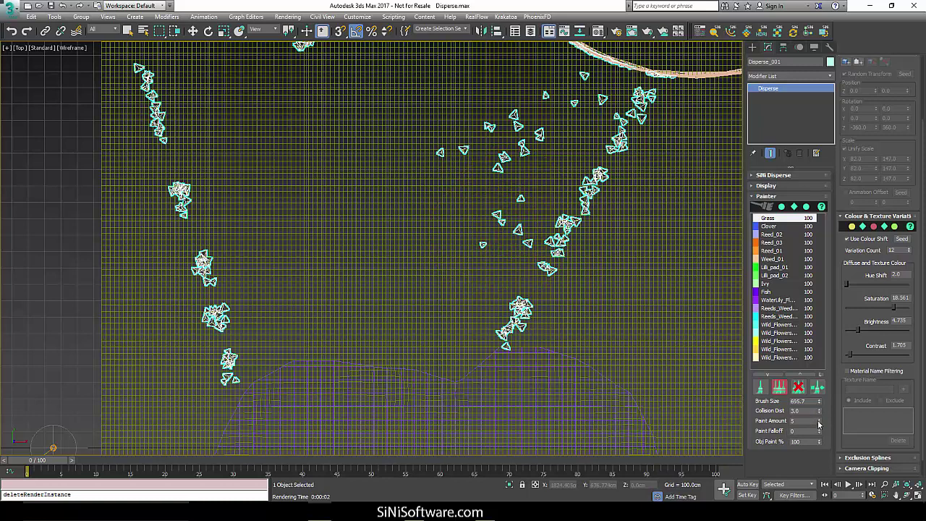
pyautogui.moveTo(818, 425); pyautogui.dragTo(818, 401)
pyautogui.click(509, 94)
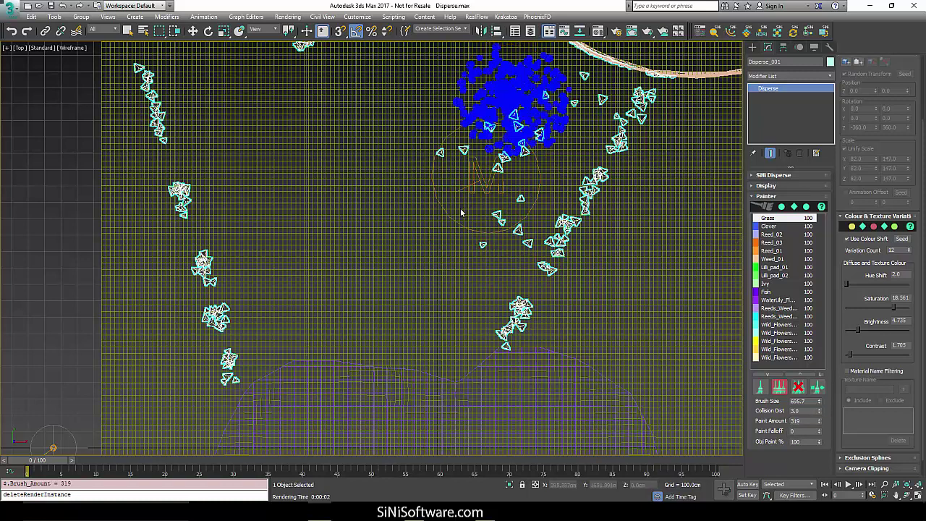
pyautogui.moveTo(460, 212)
pyautogui.mouseDown()
pyautogui.moveTo(434, 224)
pyautogui.moveTo(521, 195)
pyautogui.moveTo(615, 116)
pyautogui.moveTo(571, 152)
pyautogui.moveTo(507, 261)
pyautogui.moveTo(449, 318)
pyautogui.moveTo(297, 318)
pyautogui.moveTo(235, 304)
pyautogui.moveTo(224, 217)
pyautogui.moveTo(174, 108)
pyautogui.mouseUp()
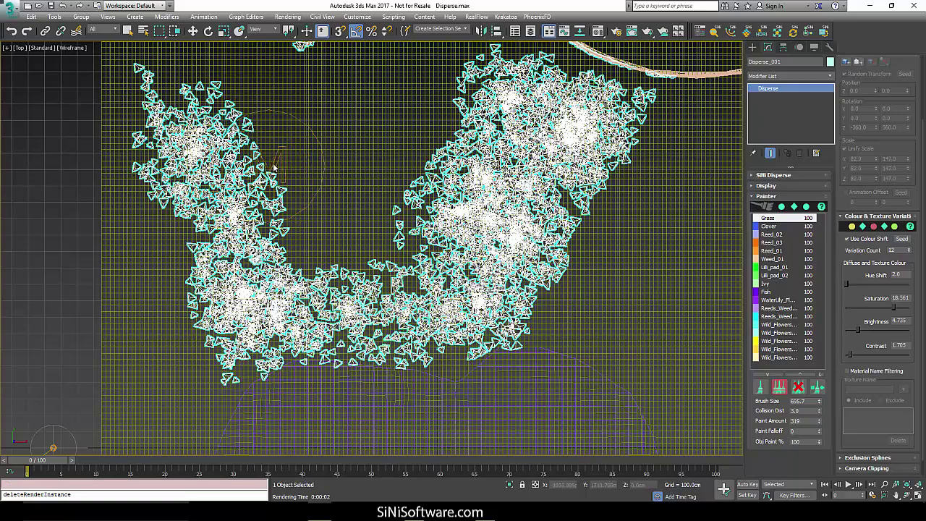
pyautogui.moveTo(273, 168)
pyautogui.mouseDown()
pyautogui.moveTo(347, 246)
pyautogui.moveTo(427, 239)
pyautogui.moveTo(408, 130)
pyautogui.moveTo(308, 185)
pyautogui.mouseUp()
pyautogui.moveTo(398, 75); pyautogui.dragTo(425, 143, button='middle')
pyautogui.moveTo(393, 101)
pyautogui.mouseDown()
pyautogui.moveTo(358, 128)
pyautogui.moveTo(249, 114)
pyautogui.moveTo(141, 116)
pyautogui.moveTo(350, 167)
pyautogui.moveTo(422, 163)
pyautogui.moveTo(477, 64)
pyautogui.moveTo(463, 55)
pyautogui.moveTo(535, 116)
pyautogui.moveTo(553, 167)
pyautogui.moveTo(617, 183)
pyautogui.mouseUp()
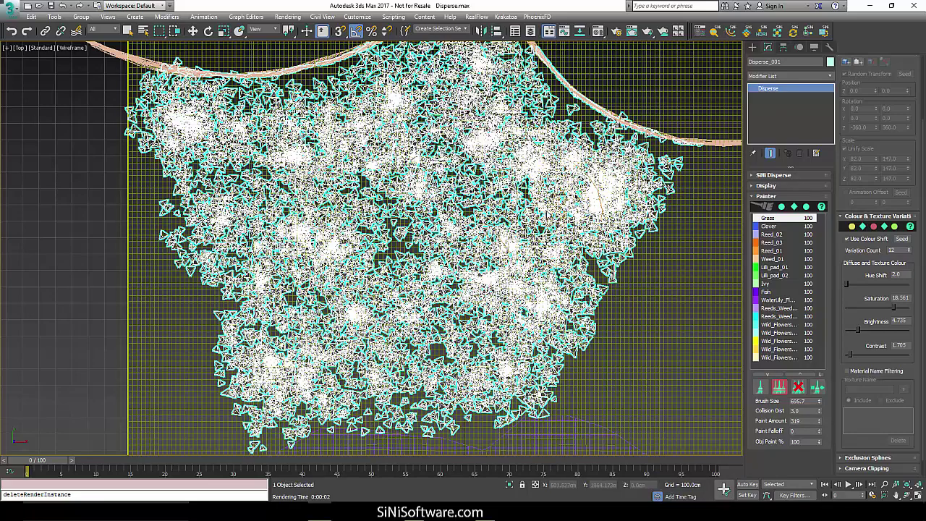
# Extend the dense grass over the back of the hillside up to the curved cliff line
pyautogui.moveTo(617, 183); pyautogui.dragTo(554, 282, button='middle')
pyautogui.moveTo(571, 278)
pyautogui.mouseDown()
pyautogui.moveTo(441, 134)
pyautogui.moveTo(430, 79)
pyautogui.moveTo(418, 114)
pyautogui.moveTo(309, 168)
pyautogui.moveTo(218, 187)
pyautogui.mouseUp()
pyautogui.click(347, 141)
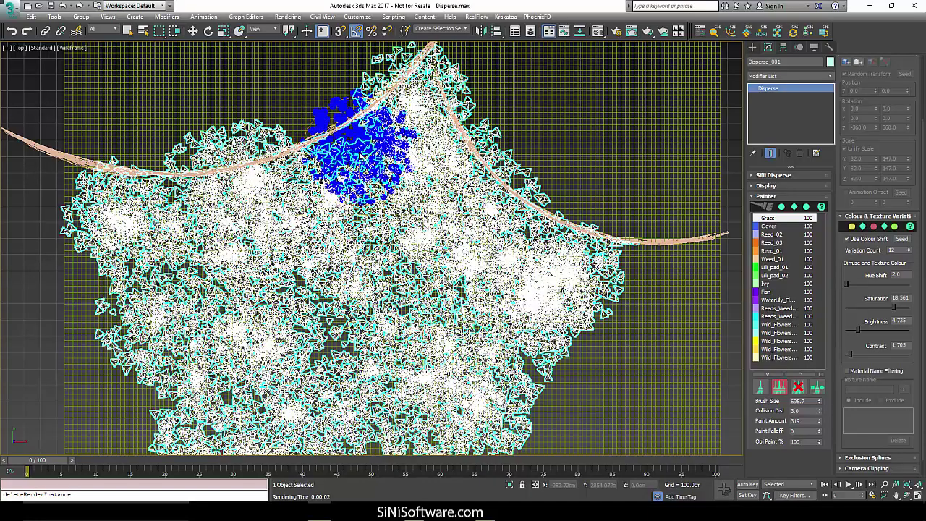
pyautogui.moveTo(375, 306); pyautogui.dragTo(390, 216, button='middle')
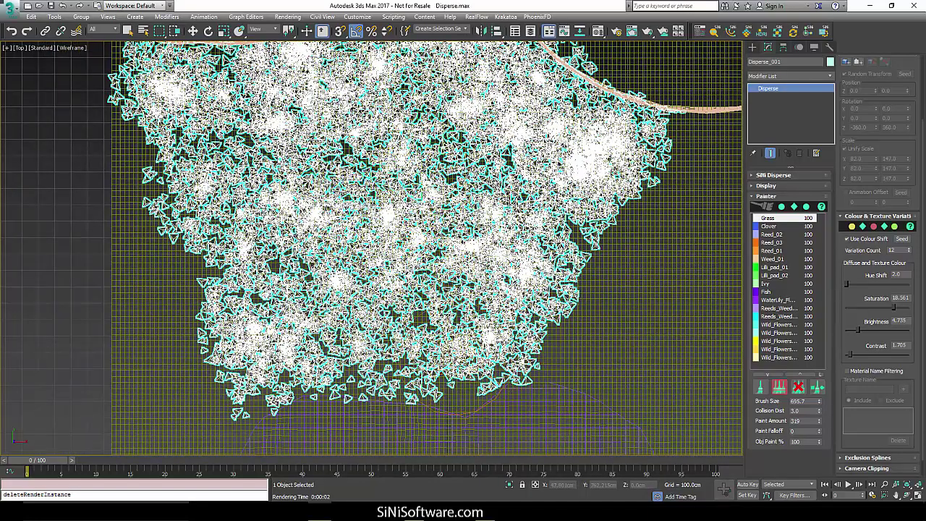
# Fill in the grass along the hillside's pond-side edge and its left boundary
pyautogui.click(454, 360)
pyautogui.click(361, 353)
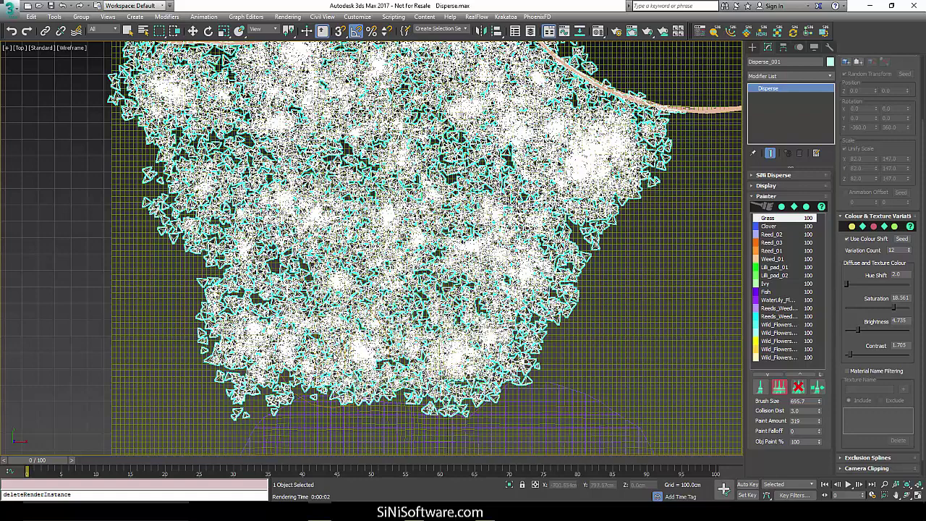
pyautogui.click(261, 363)
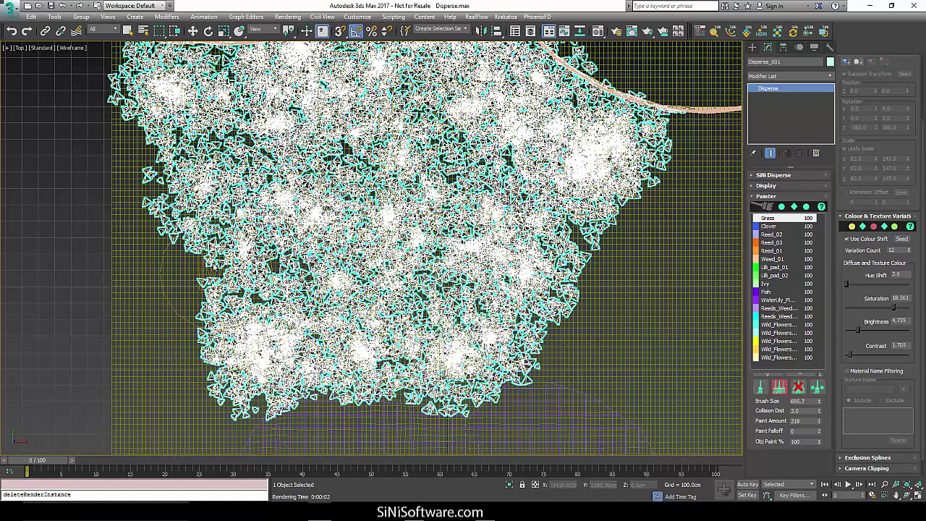
pyautogui.moveTo(216, 273); pyautogui.dragTo(173, 154)
# Return to the camera view and fill the bare patches near the left hilltop with grass
pyautogui.moveTo(510, 232); pyautogui.dragTo(600, 232, button='middle')
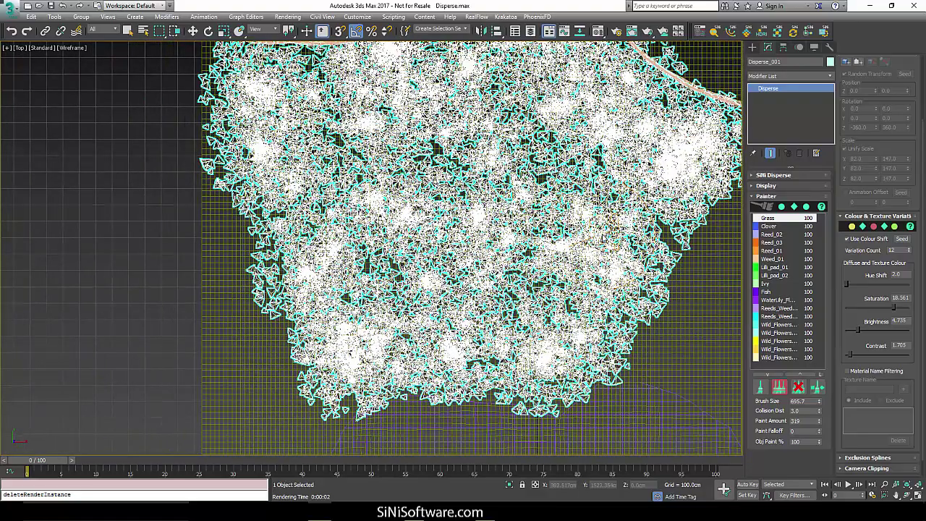
pyautogui.press('c')
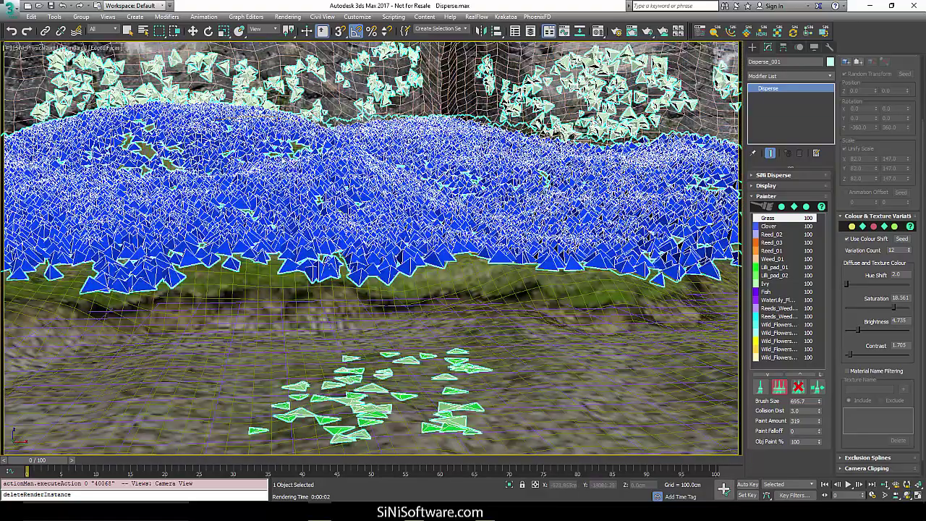
pyautogui.click(295, 159)
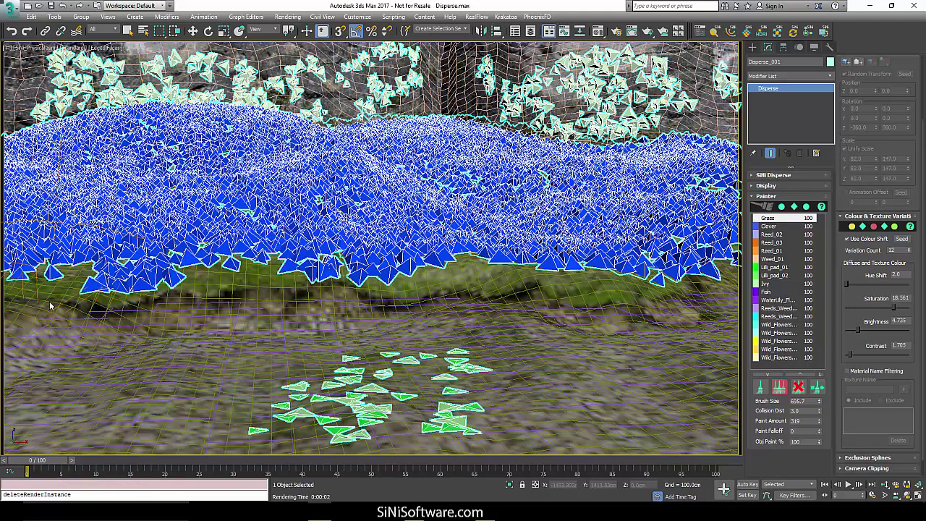
# Reduce the brush size to 80 and try painting grass along the hillside's front edge
pyautogui.doubleClick(797, 400)
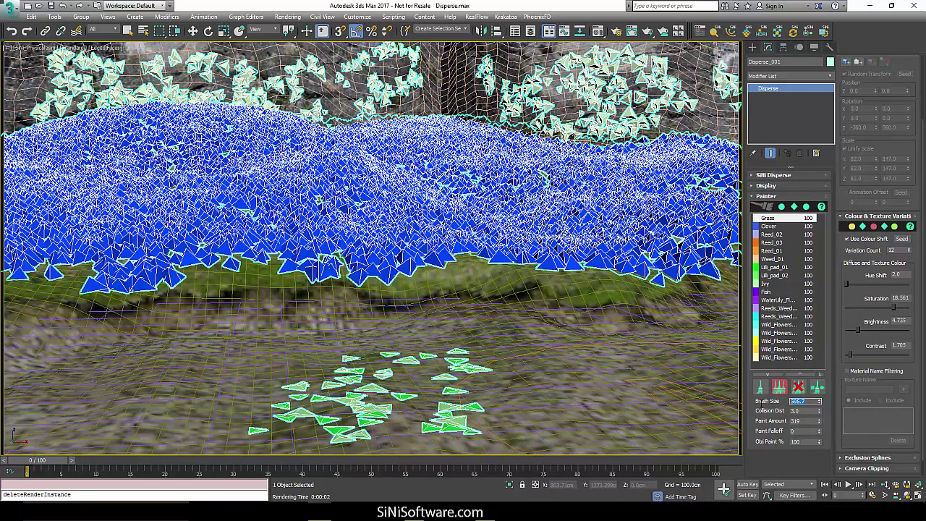
pyautogui.press('Return')
pyautogui.moveTo(650, 269)
pyautogui.mouseDown()
pyautogui.moveTo(601, 291)
pyautogui.moveTo(539, 275)
pyautogui.moveTo(428, 275)
pyautogui.moveTo(458, 263)
pyautogui.mouseUp()
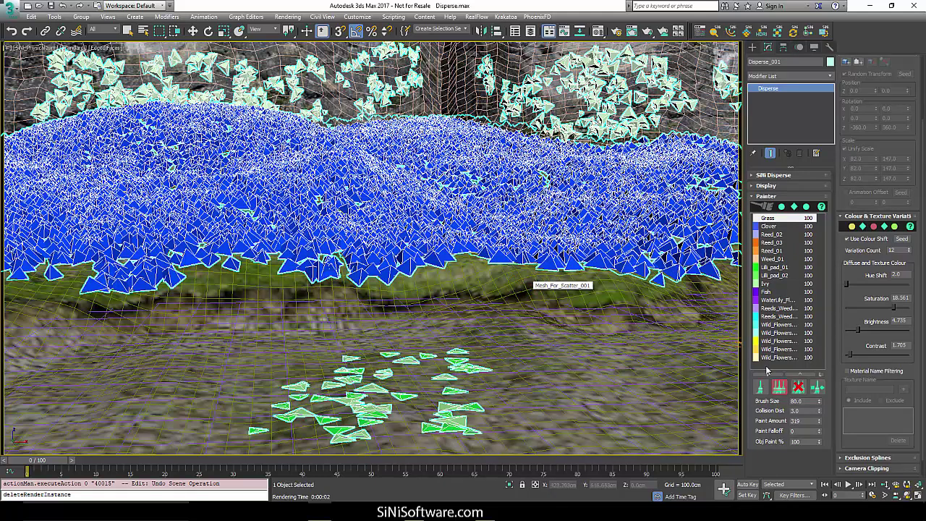
# Set the collision distance to 4.7 and paint amount to 20, and paint grass along the hillside's whole front edge
pyautogui.moveTo(820, 411); pyautogui.dragTo(817, 417)
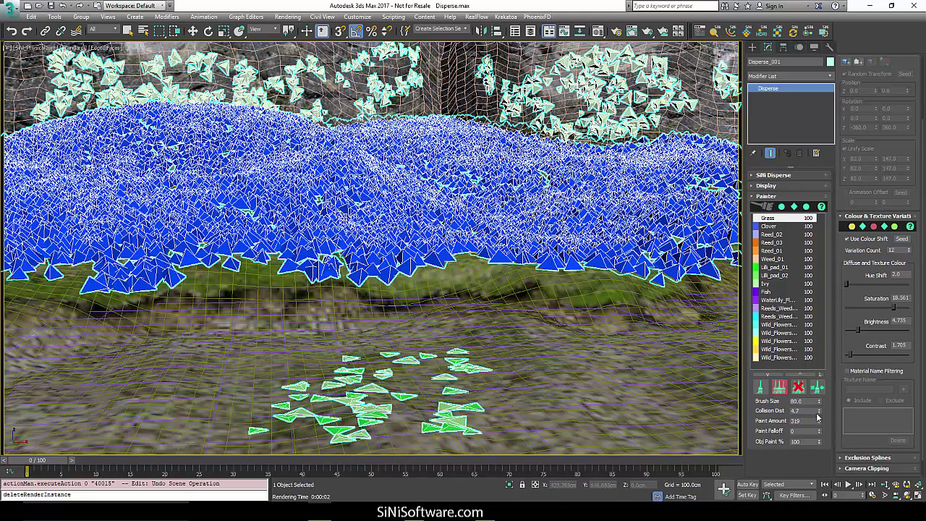
pyautogui.doubleClick(808, 420)
pyautogui.press('Return')
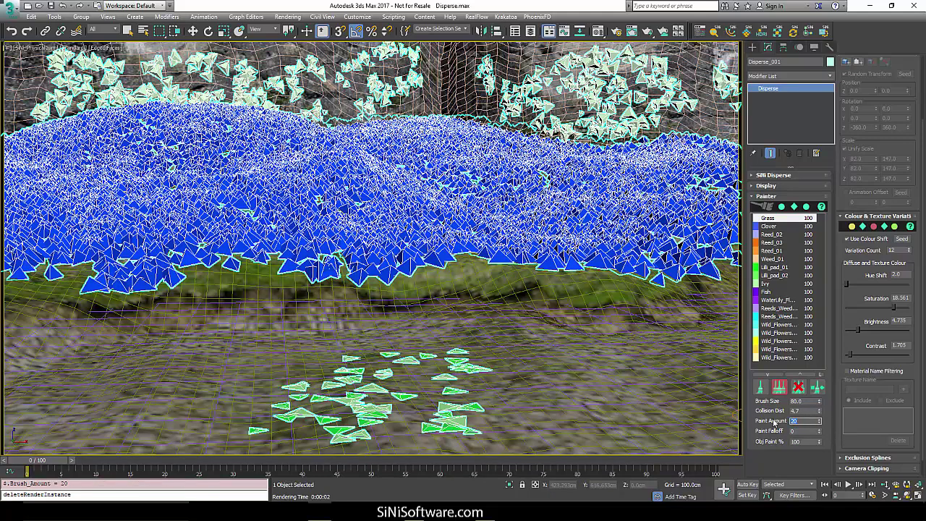
pyautogui.moveTo(633, 279)
pyautogui.mouseDown()
pyautogui.moveTo(411, 272)
pyautogui.moveTo(440, 277)
pyautogui.mouseUp()
pyautogui.moveTo(655, 297)
pyautogui.mouseDown()
pyautogui.moveTo(667, 276)
pyautogui.moveTo(729, 250)
pyautogui.mouseUp()
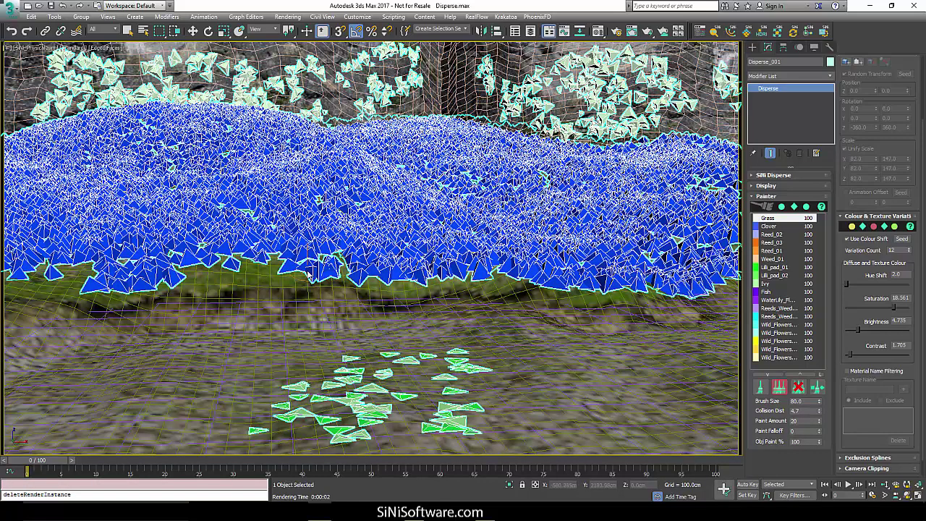
pyautogui.moveTo(311, 278)
pyautogui.mouseDown()
pyautogui.moveTo(2, 285)
pyautogui.moveTo(82, 288)
pyautogui.moveTo(209, 274)
pyautogui.mouseUp()
pyautogui.click(223, 272)
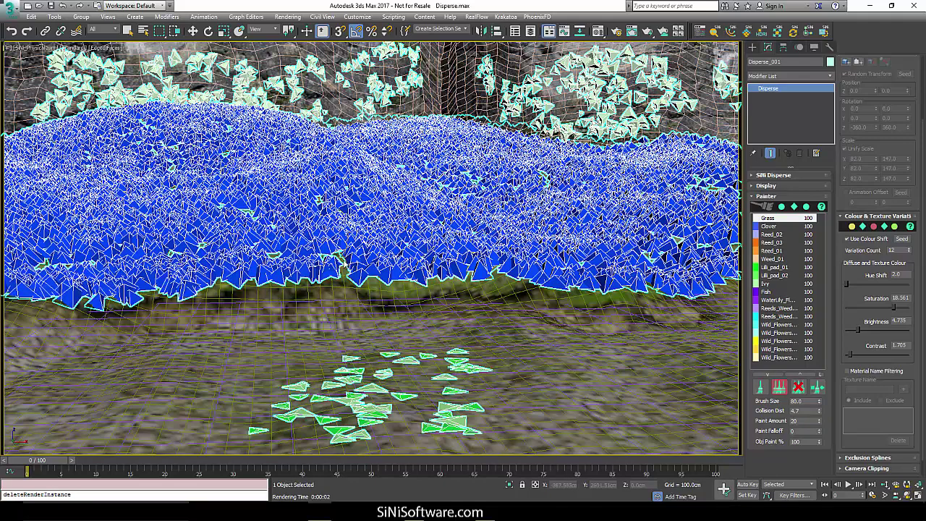
pyautogui.click(341, 261)
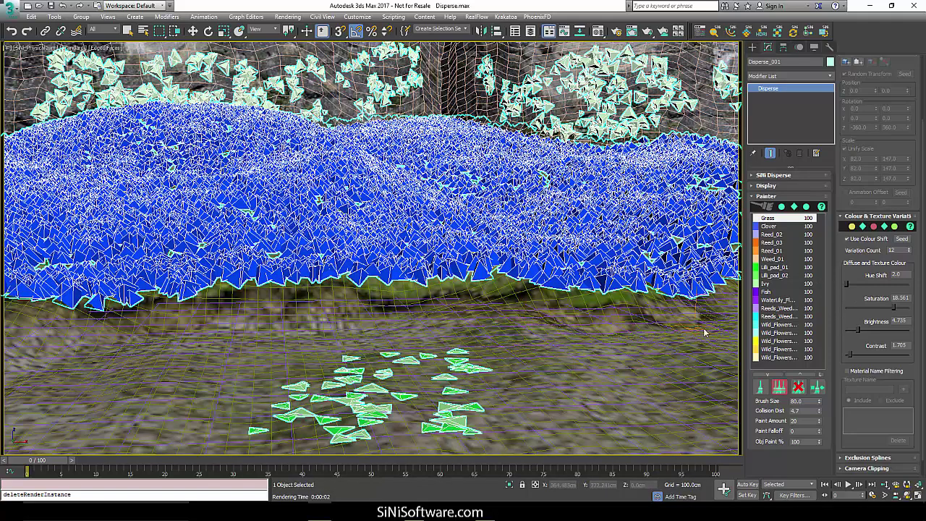
# Paint Reed_01, Reed_02, Reed_03 and both Reeds_Weed objects in clumps along the pond's two banks, leaving a gap in the middle
pyautogui.click(781, 235)
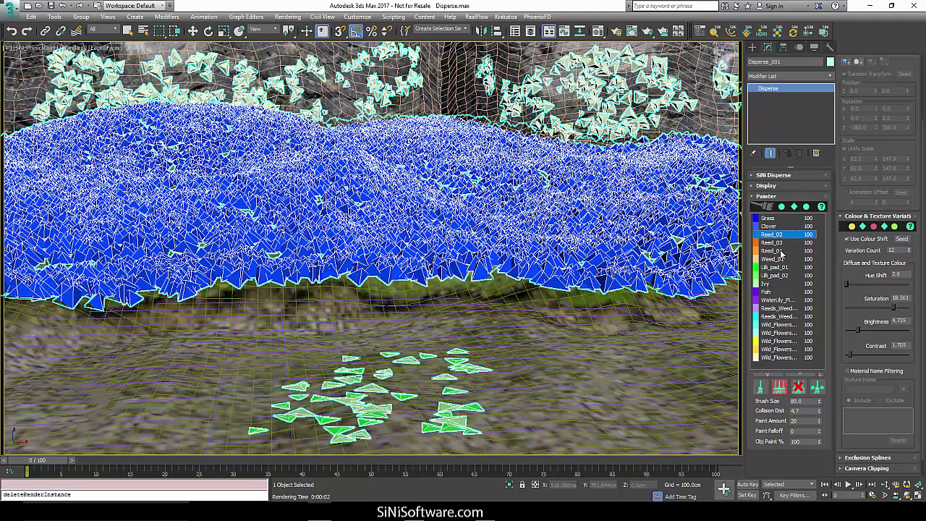
pyautogui.keyDown('shift'); pyautogui.click(780, 251); pyautogui.keyUp('shift')
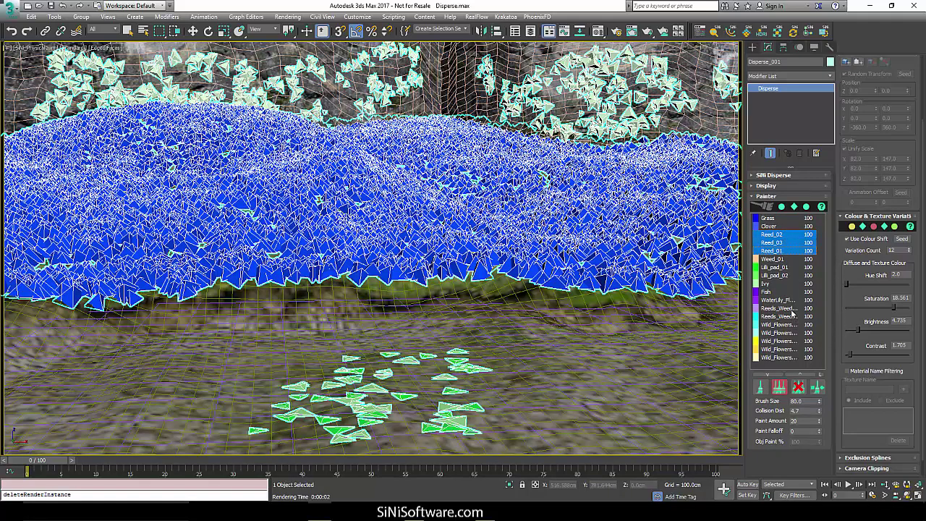
pyautogui.keyDown('ctrl'); pyautogui.click(792, 309); pyautogui.keyUp('ctrl')
pyautogui.keyDown('ctrl'); pyautogui.click(791, 318); pyautogui.keyUp('ctrl')
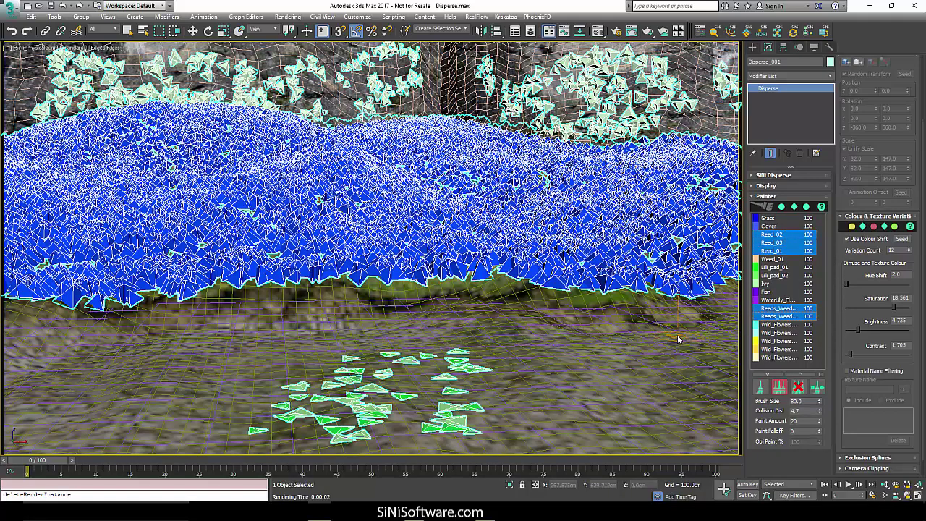
pyautogui.moveTo(667, 324)
pyautogui.mouseDown()
pyautogui.moveTo(544, 323)
pyautogui.moveTo(503, 307)
pyautogui.moveTo(586, 347)
pyautogui.moveTo(586, 369)
pyautogui.moveTo(644, 318)
pyautogui.mouseUp()
pyautogui.moveTo(547, 362)
pyautogui.mouseDown()
pyautogui.moveTo(512, 325)
pyautogui.moveTo(456, 316)
pyautogui.moveTo(557, 370)
pyautogui.moveTo(616, 378)
pyautogui.moveTo(606, 377)
pyautogui.moveTo(674, 322)
pyautogui.mouseUp()
pyautogui.moveTo(189, 311)
pyautogui.mouseDown()
pyautogui.moveTo(87, 304)
pyautogui.moveTo(29, 318)
pyautogui.moveTo(84, 340)
pyautogui.moveTo(110, 391)
pyautogui.moveTo(141, 347)
pyautogui.moveTo(235, 297)
pyautogui.moveTo(191, 337)
pyautogui.moveTo(109, 376)
pyautogui.moveTo(76, 340)
pyautogui.moveTo(11, 304)
pyautogui.mouseUp()
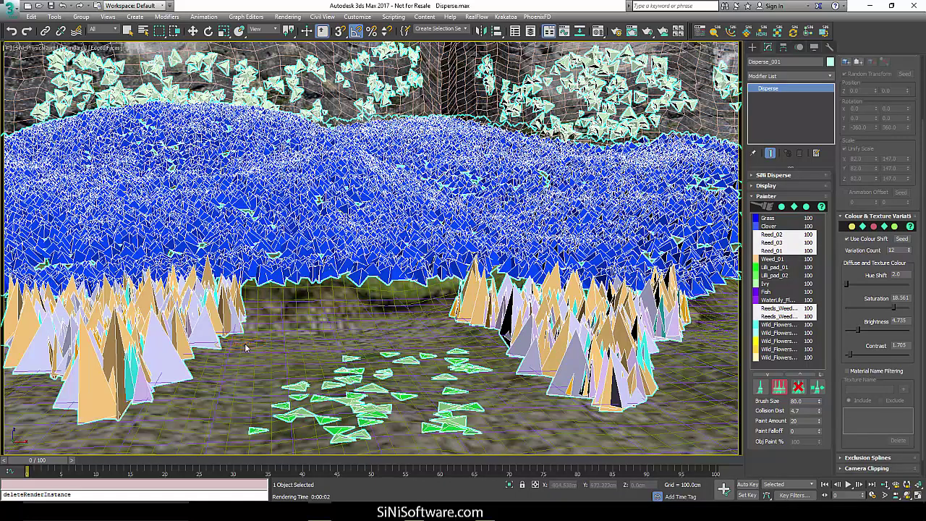
pyautogui.moveTo(434, 303)
pyautogui.mouseDown()
pyautogui.moveTo(450, 311)
pyautogui.moveTo(279, 312)
pyautogui.moveTo(253, 304)
pyautogui.moveTo(285, 310)
pyautogui.mouseUp()
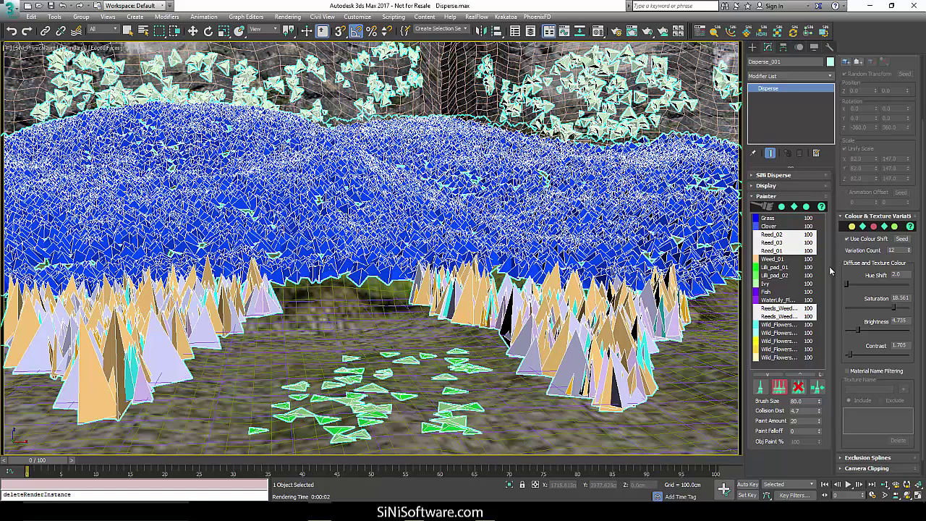
# Set the collision distance to 16 for Lilli_pad_01 and Lilli_pad_02, try one paint stroke across the pond and undo it
pyautogui.click(786, 268)
pyautogui.click(783, 276)
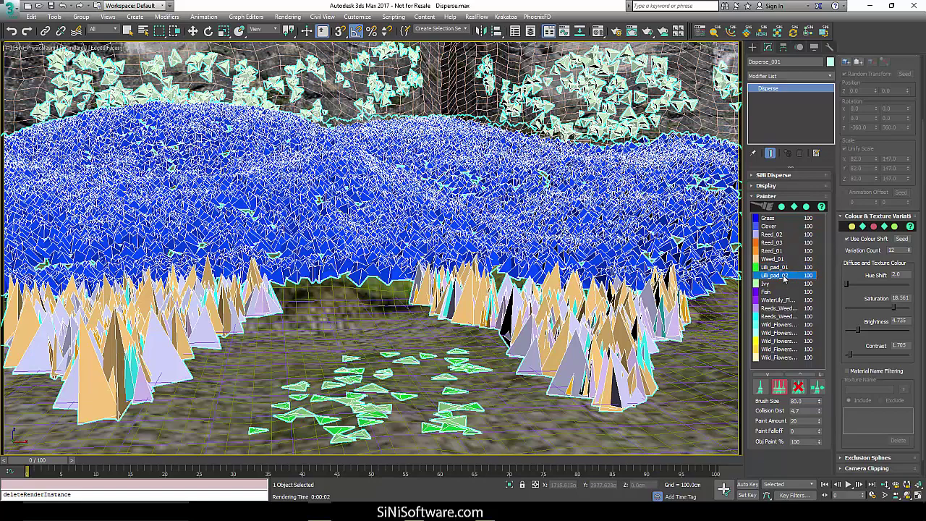
pyautogui.keyDown('ctrl'); pyautogui.click(785, 269); pyautogui.keyUp('ctrl')
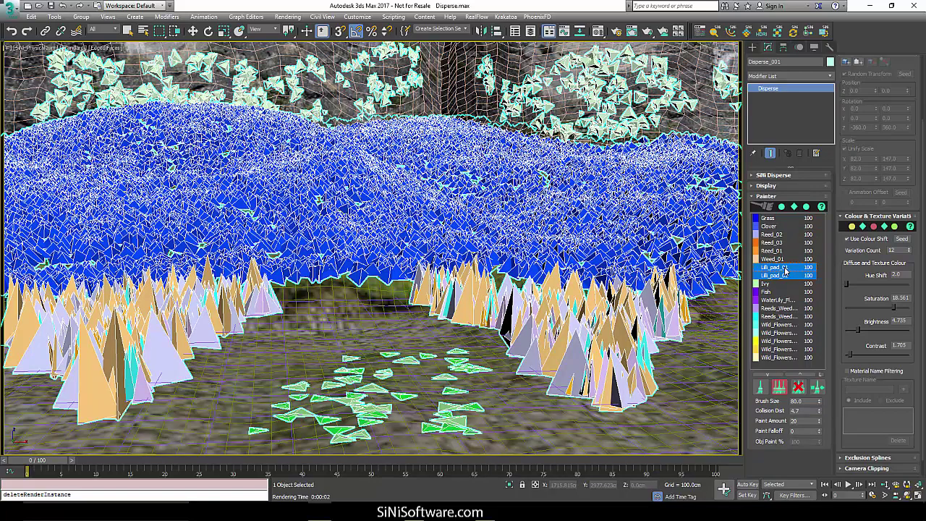
pyautogui.moveTo(821, 415); pyautogui.dragTo(822, 357)
pyautogui.moveTo(348, 348)
pyautogui.mouseDown()
pyautogui.moveTo(340, 334)
pyautogui.moveTo(246, 365)
pyautogui.mouseUp()
pyautogui.hotkey('ctrl', 'z')
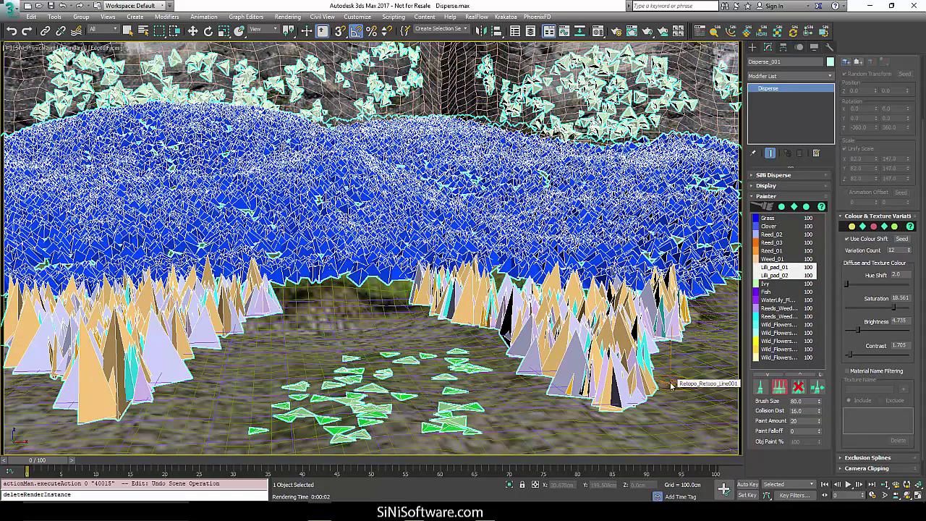
# Set the paint amount to 4 and brush size to 88, and scatter sparse lily pads over the pond's left and back areas
pyautogui.doubleClick(811, 421)
pyautogui.moveTo(820, 401); pyautogui.dragTo(817, 366)
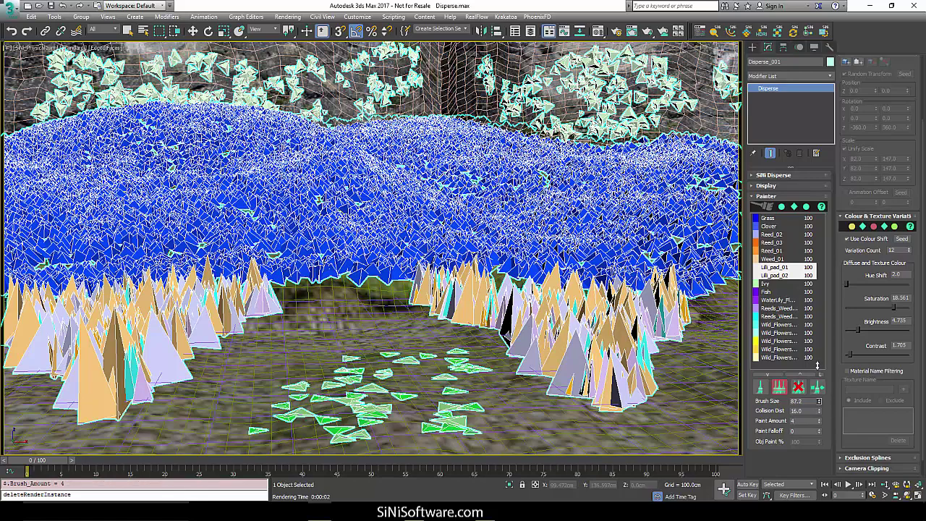
pyautogui.moveTo(368, 337)
pyautogui.mouseDown()
pyautogui.moveTo(313, 354)
pyautogui.moveTo(167, 434)
pyautogui.mouseUp()
pyautogui.click(261, 361)
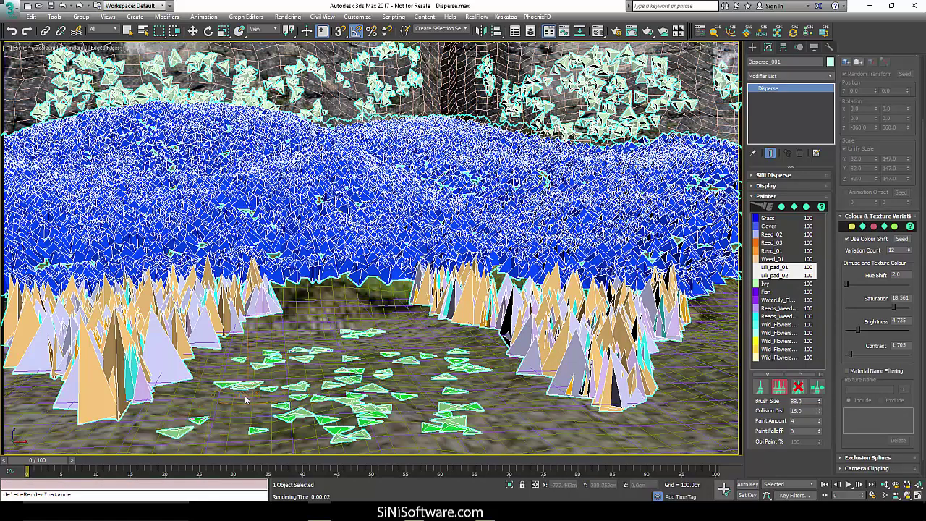
pyautogui.click(221, 416)
pyautogui.click(393, 343)
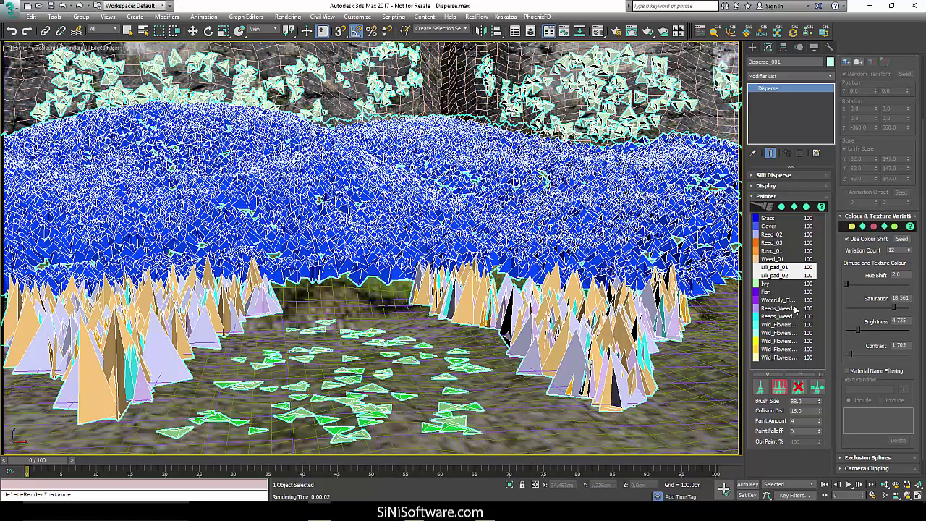
# Inspect the random position, rotation and scale ranges that apply to All Objects in the distribution settings
pyautogui.click(774, 292)
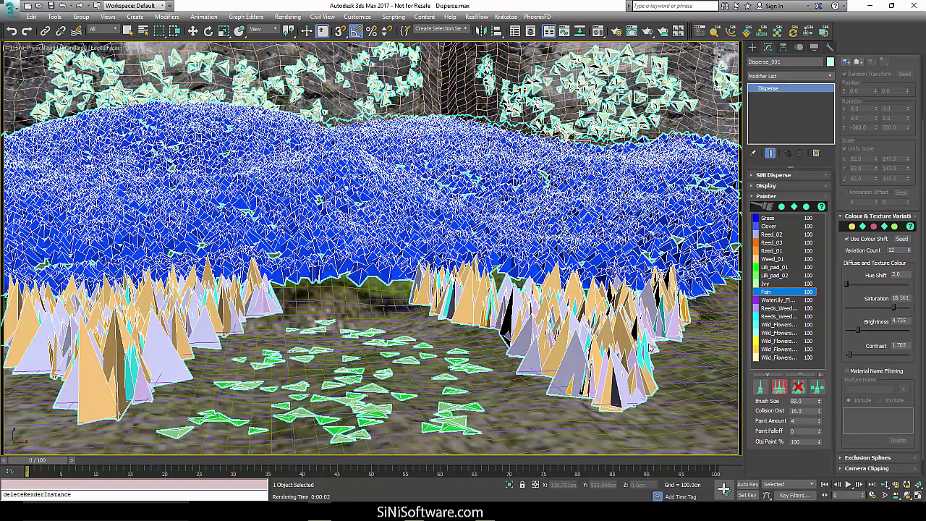
pyautogui.moveTo(873, 139); pyautogui.dragTo(876, 283)
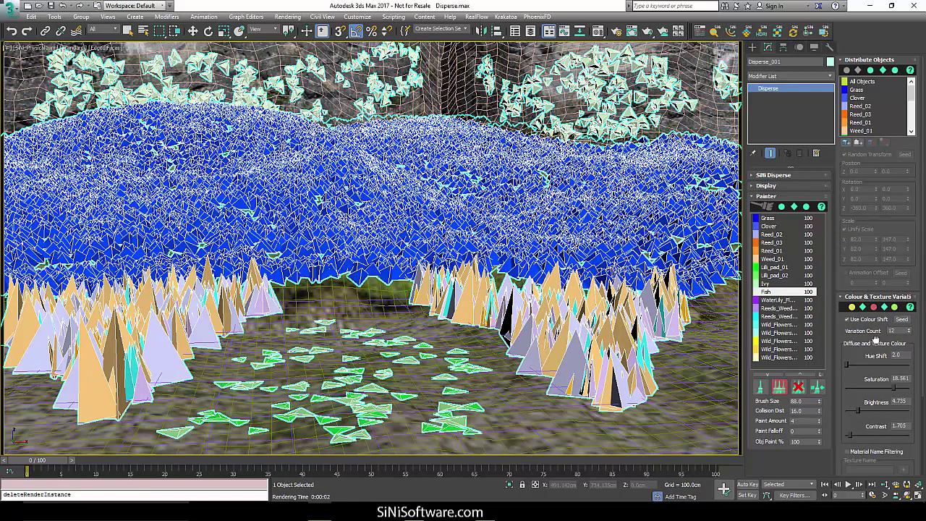
pyautogui.moveTo(911, 93)
pyautogui.mouseDown()
pyautogui.moveTo(912, 118)
pyautogui.moveTo(913, 92)
pyautogui.mouseUp()
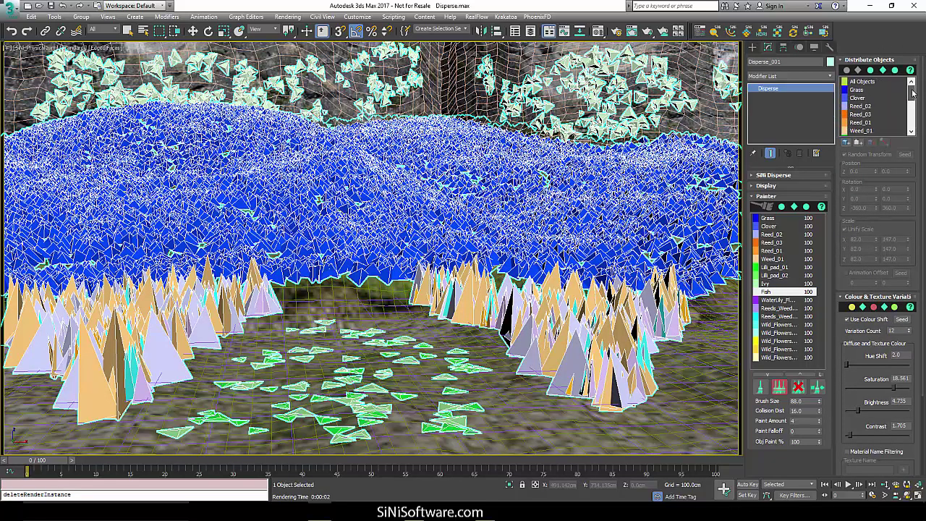
pyautogui.click(861, 82)
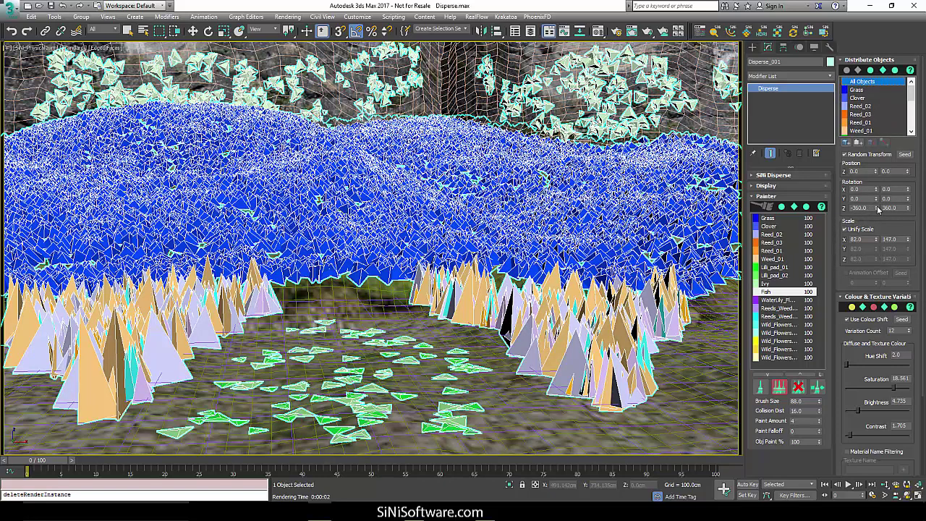
pyautogui.moveTo(878, 211); pyautogui.dragTo(875, 165)
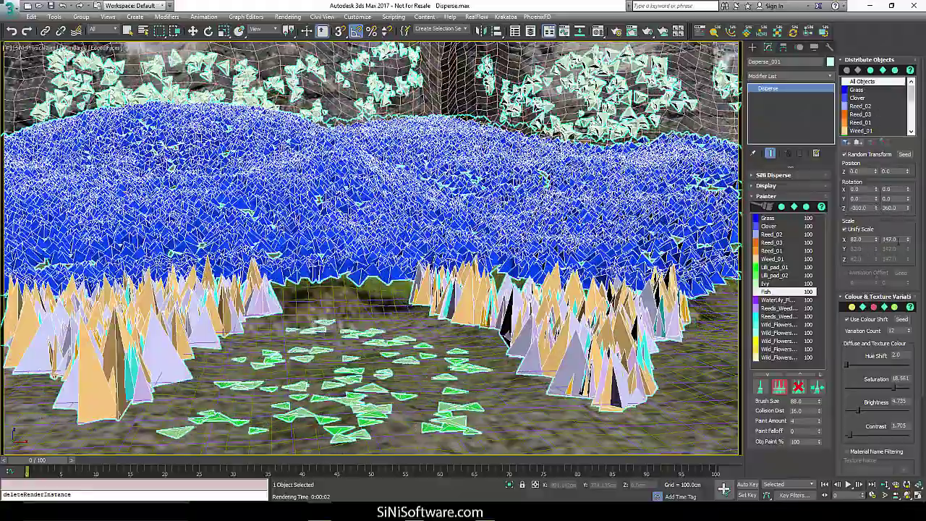
pyautogui.rightClick(849, 215)
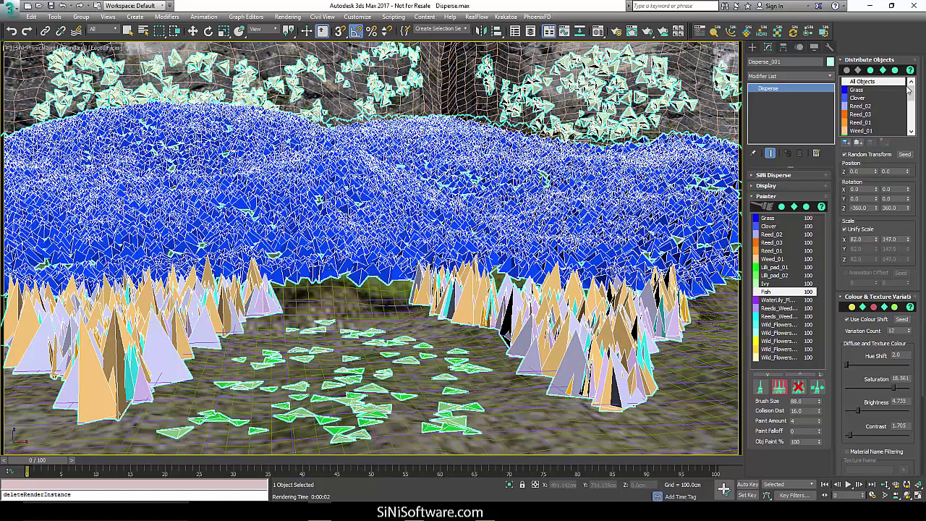
# Review the individual random transform settings of Reed_02, Reed_03 and Reed_01, including their unified scale
pyautogui.scroll(-1, 913, 96)
pyautogui.moveTo(911, 96); pyautogui.dragTo(912, 100)
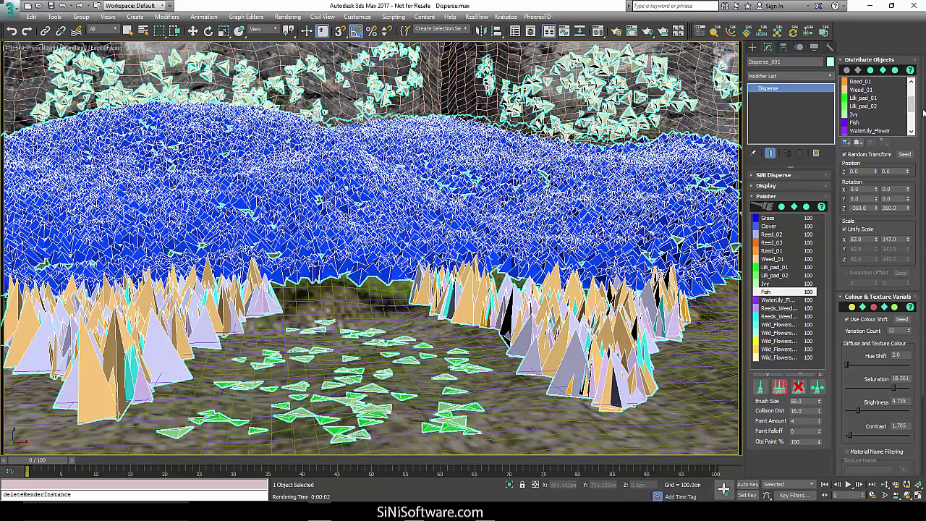
pyautogui.scroll(2, 865, 101)
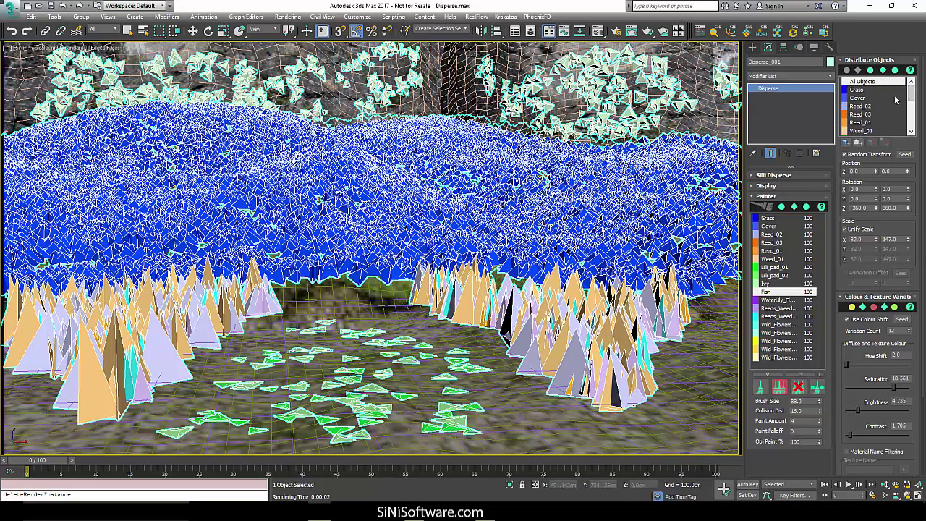
pyautogui.moveTo(910, 94); pyautogui.dragTo(910, 96)
pyautogui.click(865, 99)
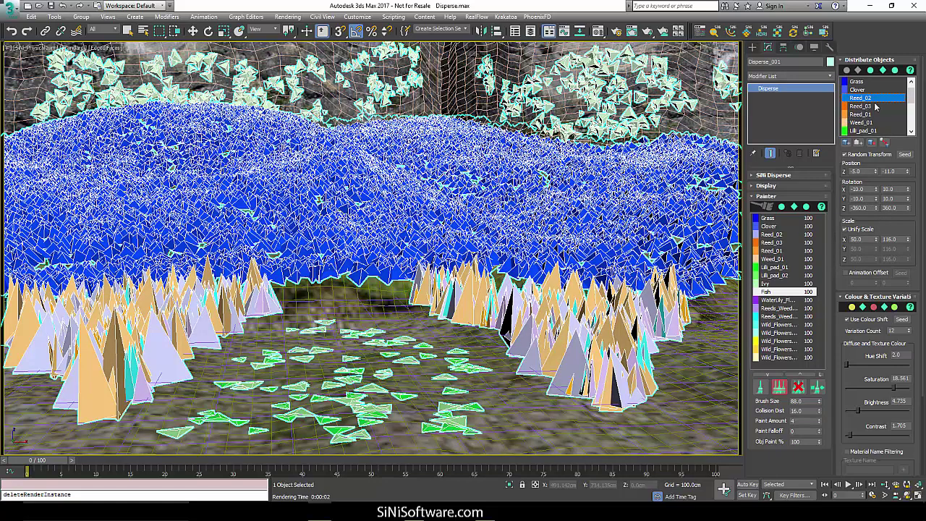
pyautogui.click(872, 106)
pyautogui.click(866, 116)
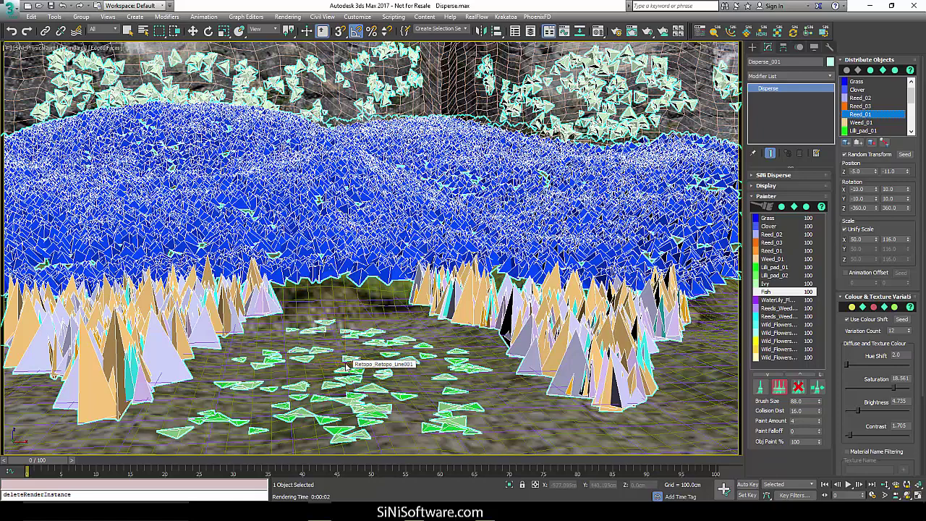
pyautogui.click(844, 230)
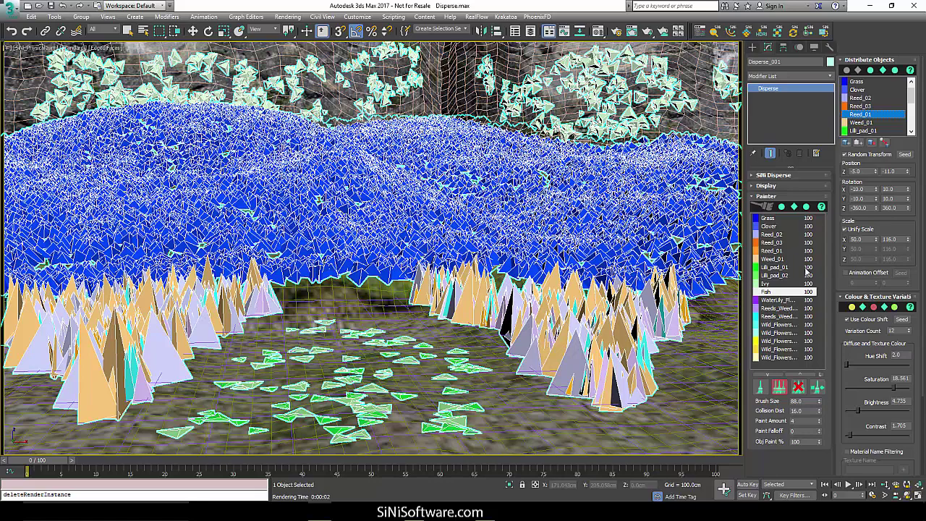
# Set the brush size to 114.3 and paint first clover patches on the right and left slopes of the hillside
pyautogui.click(768, 218)
pyautogui.click(773, 227)
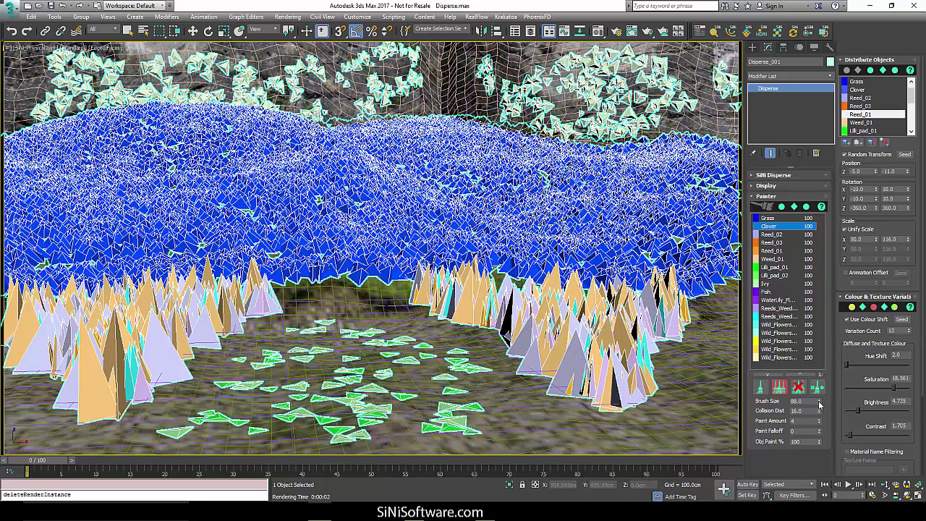
pyautogui.moveTo(820, 403); pyautogui.dragTo(818, 329)
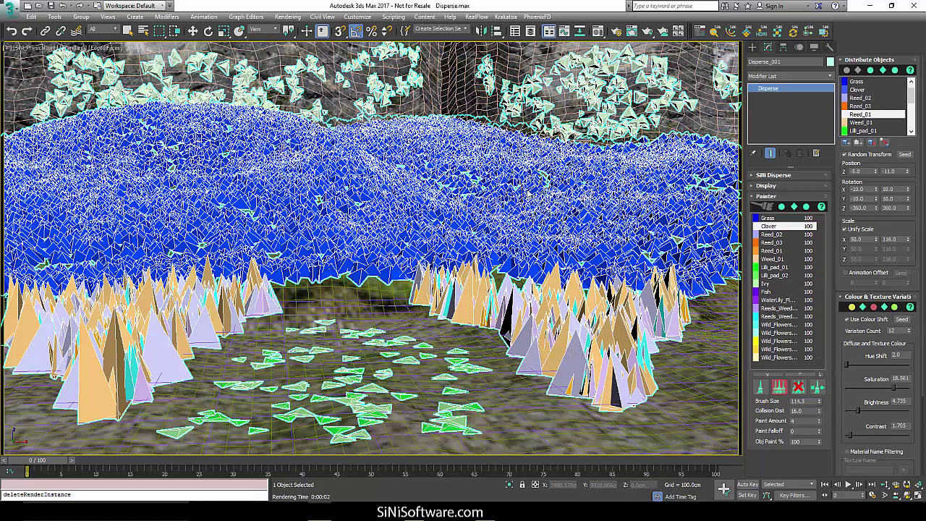
pyautogui.moveTo(537, 181)
pyautogui.mouseDown()
pyautogui.moveTo(507, 170)
pyautogui.moveTo(443, 173)
pyautogui.moveTo(521, 201)
pyautogui.moveTo(540, 222)
pyautogui.moveTo(550, 202)
pyautogui.moveTo(515, 186)
pyautogui.moveTo(470, 187)
pyautogui.moveTo(625, 192)
pyautogui.moveTo(550, 173)
pyautogui.moveTo(561, 199)
pyautogui.mouseUp()
pyautogui.moveTo(237, 197)
pyautogui.mouseDown()
pyautogui.moveTo(246, 175)
pyautogui.moveTo(158, 150)
pyautogui.moveTo(259, 184)
pyautogui.moveTo(169, 181)
pyautogui.moveTo(152, 171)
pyautogui.mouseUp()
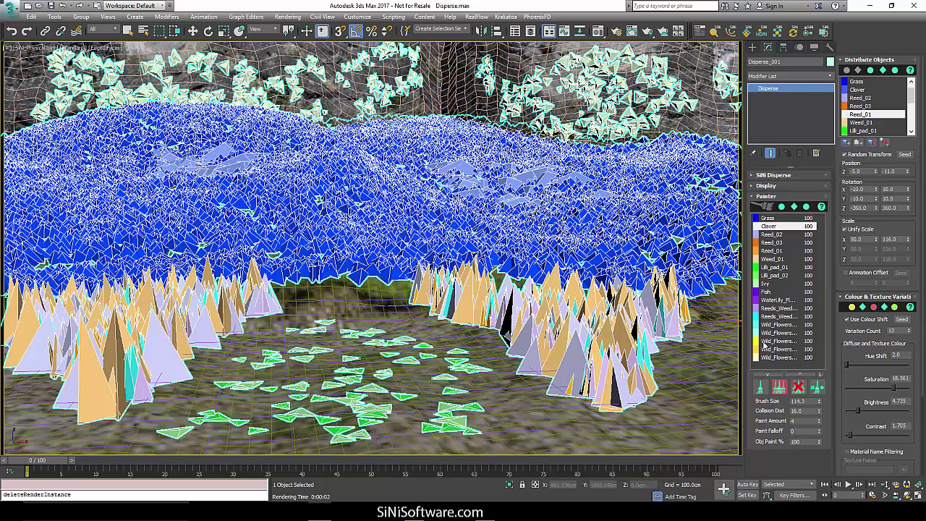
# Raise the brush size to 131.4 and paint amount to 93, and spread larger clover patches across the whole hillside
pyautogui.moveTo(820, 422); pyautogui.dragTo(815, 387)
pyautogui.moveTo(526, 199)
pyautogui.mouseDown()
pyautogui.moveTo(457, 182)
pyautogui.moveTo(551, 219)
pyautogui.moveTo(496, 215)
pyautogui.mouseUp()
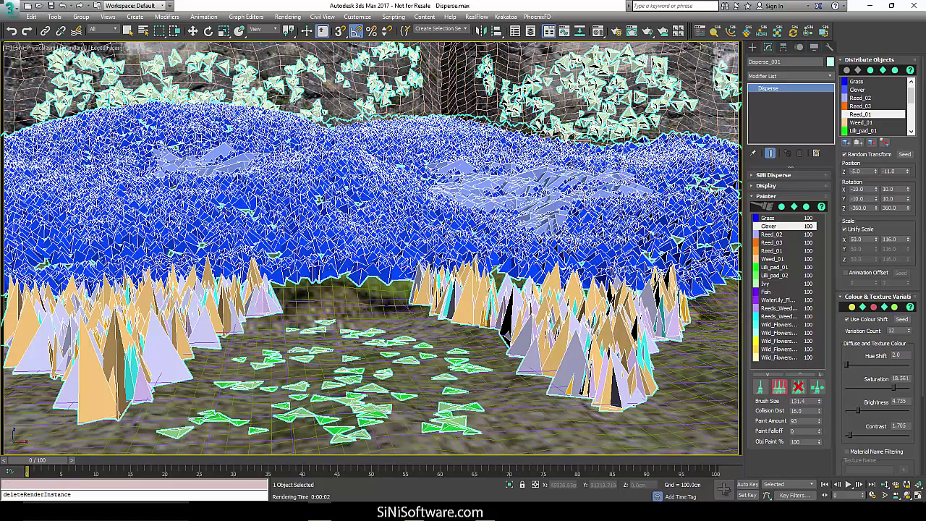
pyautogui.moveTo(718, 185); pyautogui.dragTo(723, 194)
pyautogui.click(679, 245)
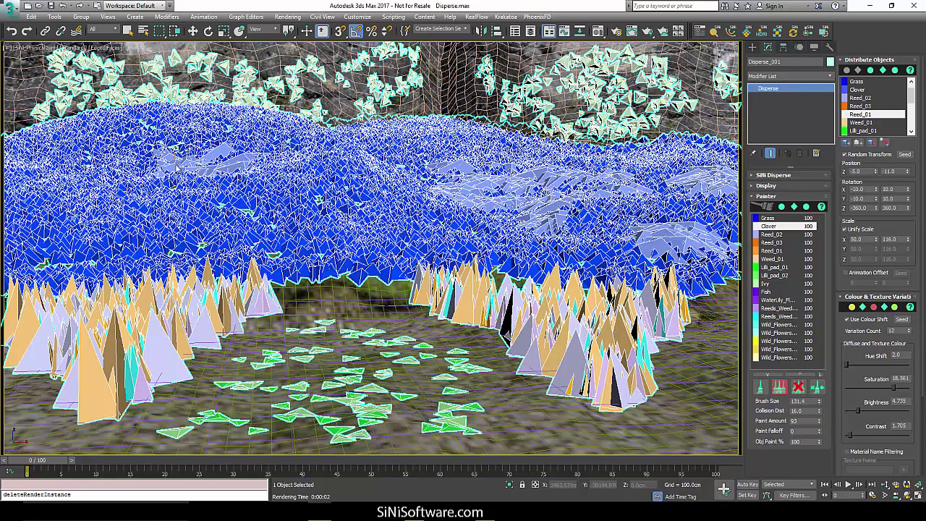
pyautogui.click(226, 185)
pyautogui.moveTo(243, 204)
pyautogui.mouseDown()
pyautogui.moveTo(262, 216)
pyautogui.moveTo(199, 216)
pyautogui.mouseUp()
pyautogui.moveTo(155, 168)
pyautogui.mouseDown()
pyautogui.moveTo(174, 184)
pyautogui.moveTo(152, 141)
pyautogui.moveTo(108, 137)
pyautogui.moveTo(53, 214)
pyautogui.mouseUp()
pyautogui.moveTo(321, 151)
pyautogui.mouseDown()
pyautogui.moveTo(362, 195)
pyautogui.moveTo(336, 210)
pyautogui.moveTo(344, 178)
pyautogui.moveTo(390, 140)
pyautogui.moveTo(484, 152)
pyautogui.mouseUp()
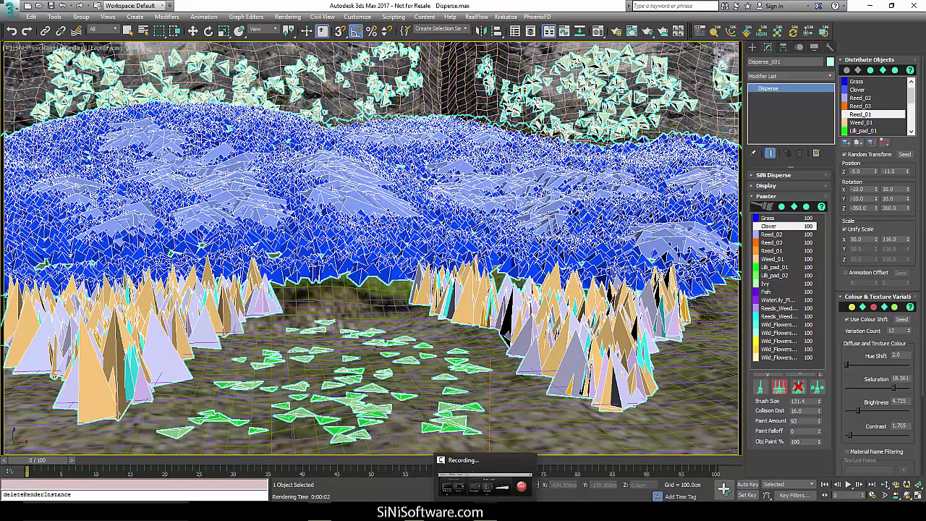
# Render the camera view to check the painted vegetation, cancel the render partway and close the frame buffer
pyautogui.press('F9')
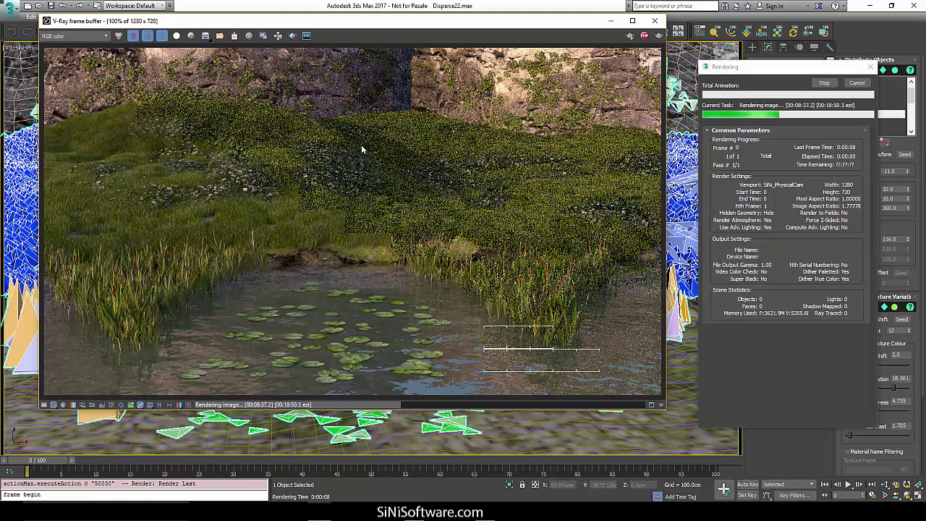
pyautogui.click(856, 84)
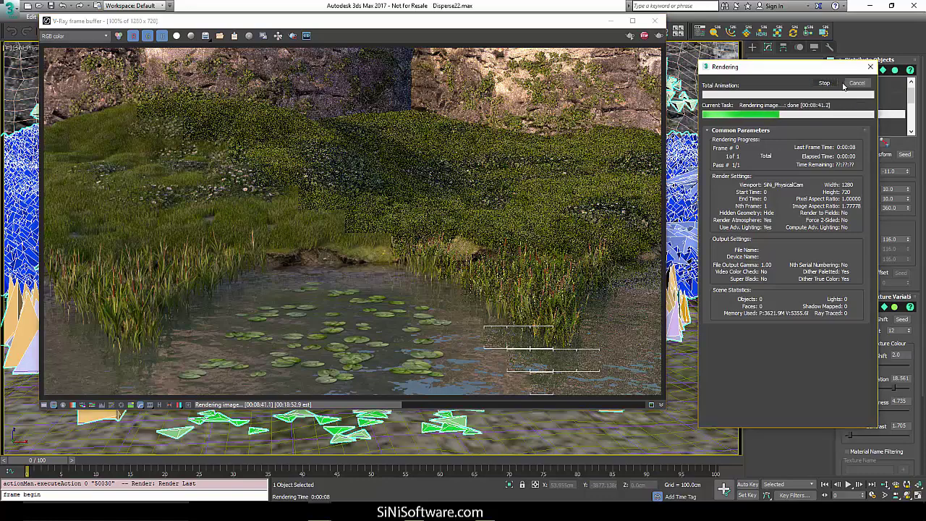
pyautogui.click(655, 20)
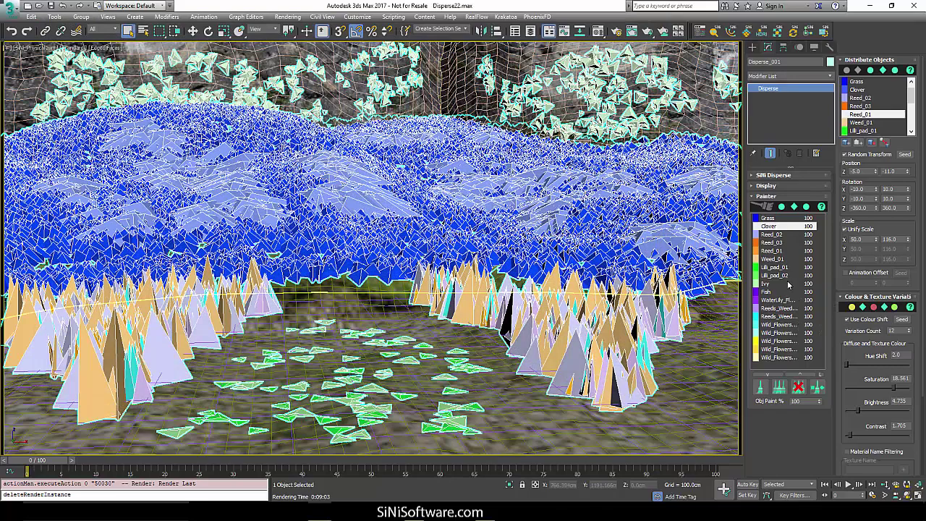
# Paint extra Grass along the pond bank to fill the gap in the middle of the shoreline
pyautogui.click(768, 218)
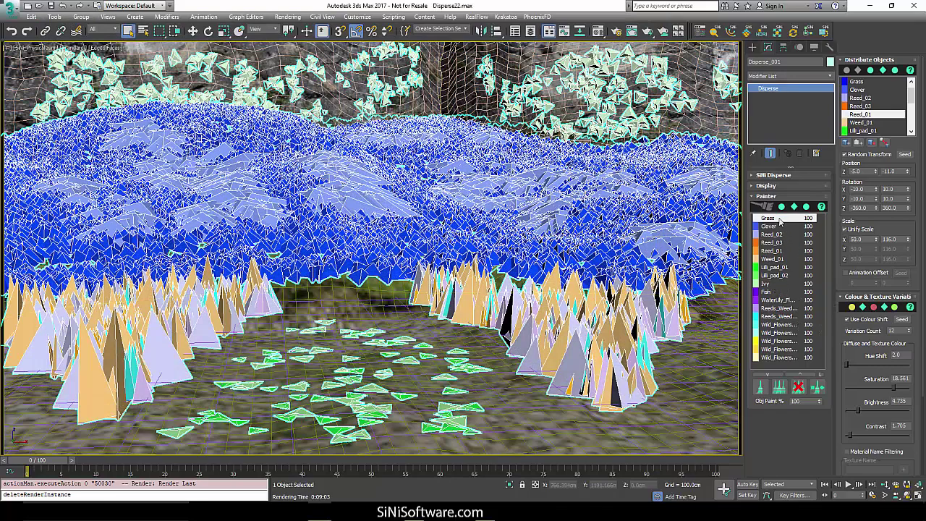
pyautogui.click(779, 387)
pyautogui.moveTo(350, 282)
pyautogui.mouseDown()
pyautogui.moveTo(376, 288)
pyautogui.moveTo(463, 266)
pyautogui.moveTo(525, 280)
pyautogui.moveTo(285, 280)
pyautogui.moveTo(282, 291)
pyautogui.mouseUp()
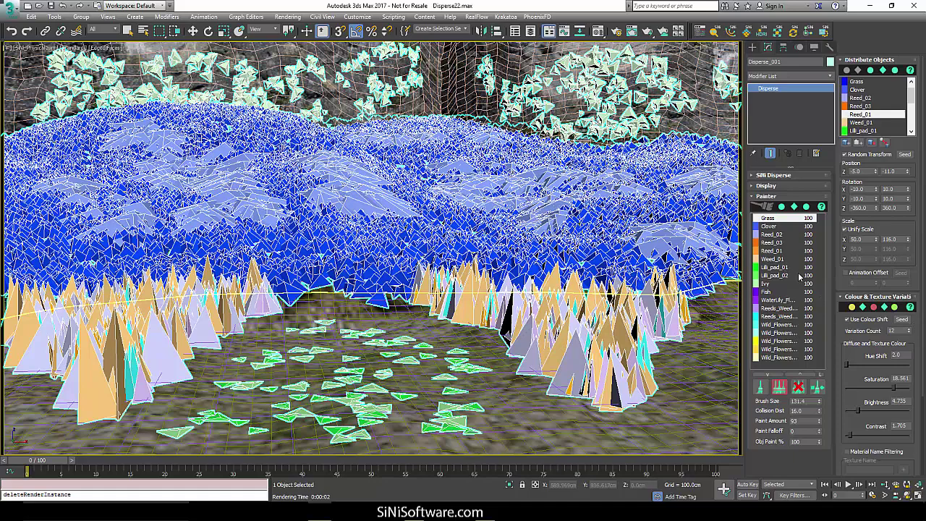
# Select all five Wild_Flowers objects and paint them in clusters across the left, central and right slopes of the hillside
pyautogui.click(783, 325)
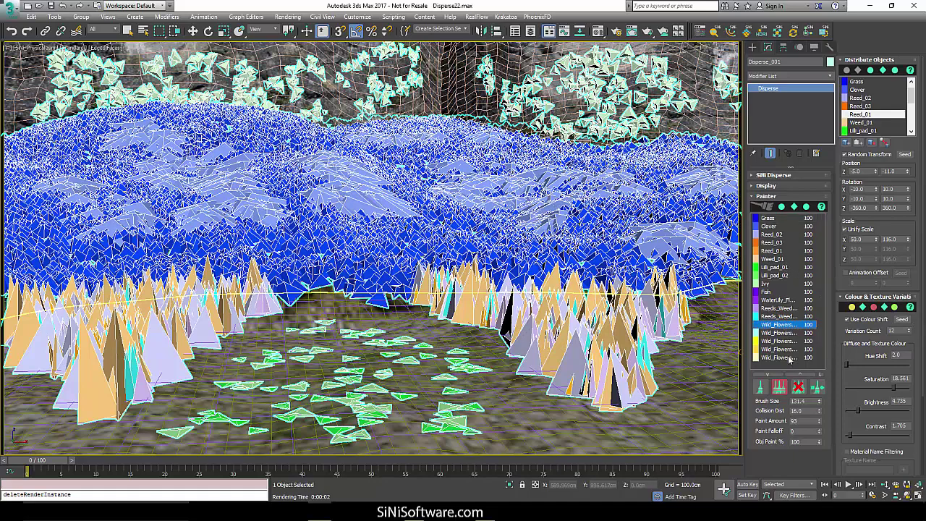
pyautogui.keyDown('shift'); pyautogui.click(789, 358); pyautogui.keyUp('shift')
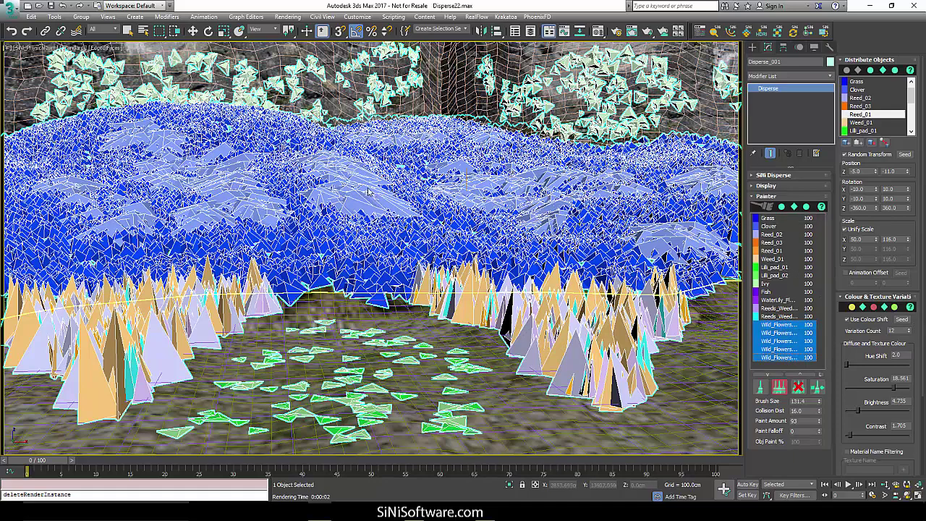
pyautogui.moveTo(326, 163)
pyautogui.mouseDown()
pyautogui.moveTo(285, 189)
pyautogui.moveTo(166, 181)
pyautogui.mouseUp()
pyautogui.moveTo(50, 153)
pyautogui.mouseDown()
pyautogui.moveTo(16, 187)
pyautogui.moveTo(112, 156)
pyautogui.moveTo(141, 123)
pyautogui.mouseUp()
pyautogui.moveTo(50, 250)
pyautogui.mouseDown()
pyautogui.moveTo(33, 246)
pyautogui.moveTo(72, 267)
pyautogui.moveTo(98, 266)
pyautogui.moveTo(275, 178)
pyautogui.moveTo(210, 118)
pyautogui.moveTo(234, 124)
pyautogui.moveTo(204, 139)
pyautogui.mouseUp()
pyautogui.moveTo(115, 105)
pyautogui.mouseDown()
pyautogui.moveTo(141, 87)
pyautogui.moveTo(239, 123)
pyautogui.moveTo(430, 109)
pyautogui.moveTo(401, 127)
pyautogui.mouseUp()
pyautogui.moveTo(408, 193)
pyautogui.mouseDown()
pyautogui.moveTo(398, 145)
pyautogui.moveTo(484, 159)
pyautogui.moveTo(421, 206)
pyautogui.moveTo(320, 248)
pyautogui.moveTo(325, 239)
pyautogui.mouseUp()
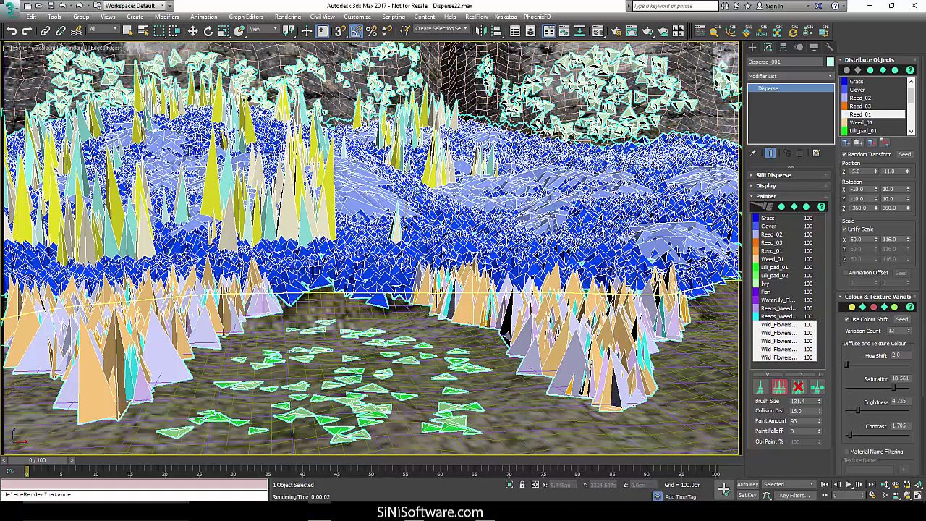
pyautogui.moveTo(582, 217)
pyautogui.mouseDown()
pyautogui.moveTo(680, 196)
pyautogui.moveTo(669, 163)
pyautogui.moveTo(586, 149)
pyautogui.moveTo(512, 151)
pyautogui.moveTo(531, 221)
pyautogui.moveTo(618, 228)
pyautogui.moveTo(525, 221)
pyautogui.moveTo(481, 170)
pyautogui.moveTo(434, 188)
pyautogui.moveTo(488, 166)
pyautogui.moveTo(683, 156)
pyautogui.moveTo(724, 217)
pyautogui.moveTo(717, 253)
pyautogui.moveTo(694, 261)
pyautogui.mouseUp()
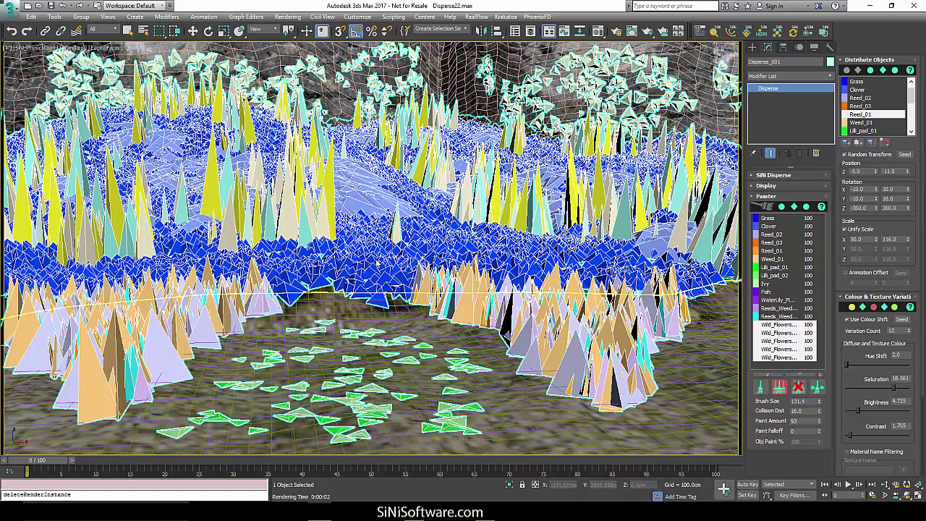
pyautogui.moveTo(157, 147); pyautogui.dragTo(168, 156)
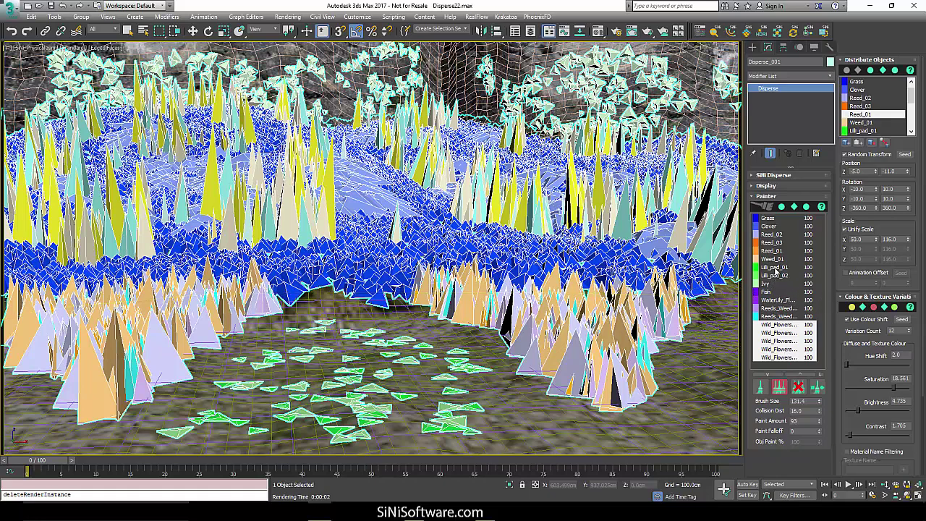
# Paint Weed_01 plants along the lower bank, over the left mound, down the central ridge and across the right slope
pyautogui.click(771, 227)
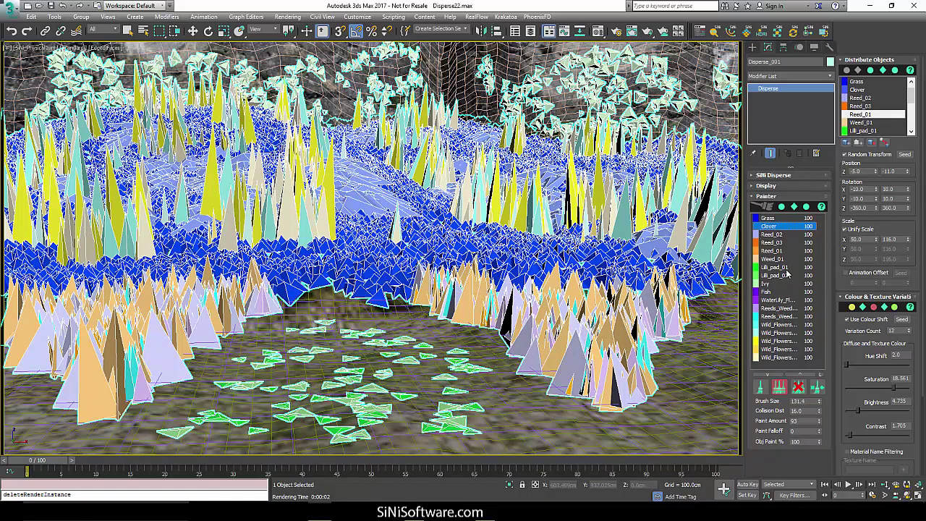
pyautogui.click(771, 258)
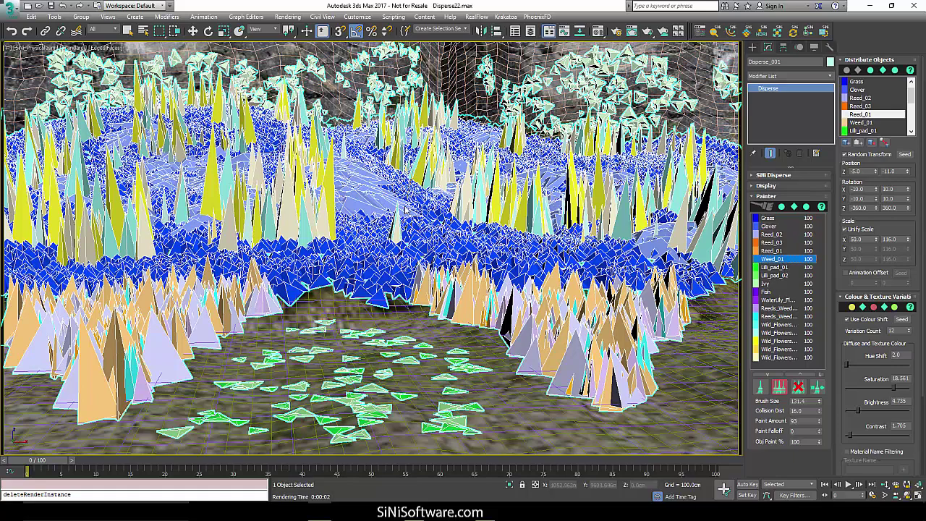
pyautogui.moveTo(423, 196)
pyautogui.mouseDown()
pyautogui.moveTo(398, 245)
pyautogui.moveTo(174, 237)
pyautogui.moveTo(166, 257)
pyautogui.mouseUp()
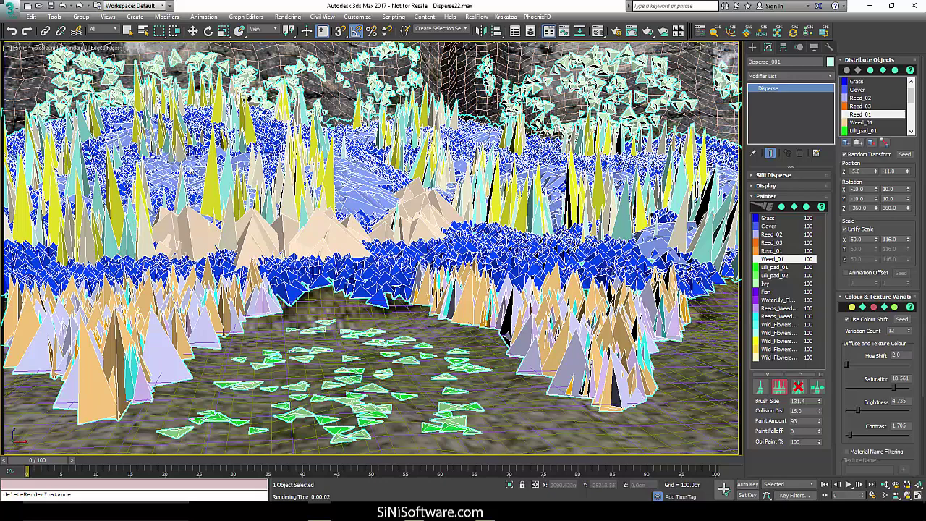
pyautogui.moveTo(191, 168)
pyautogui.mouseDown()
pyautogui.moveTo(199, 147)
pyautogui.moveTo(102, 161)
pyautogui.mouseUp()
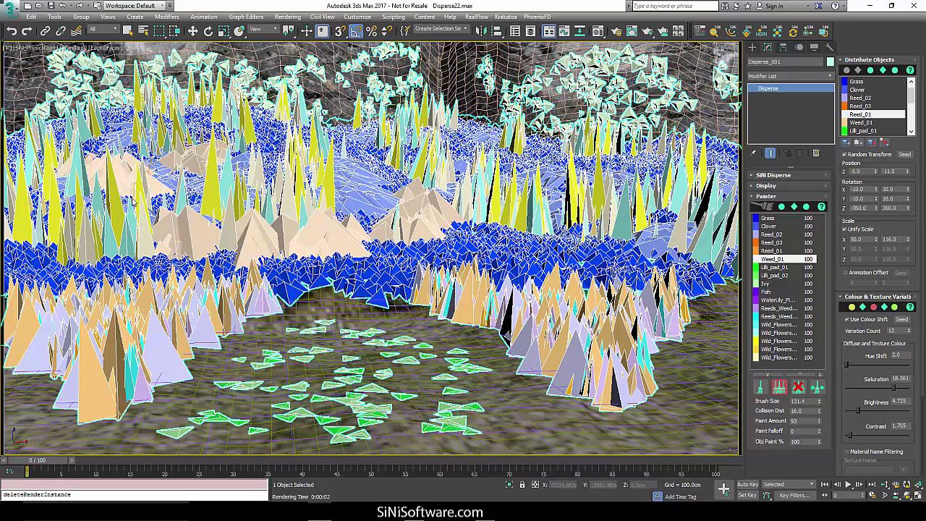
pyautogui.moveTo(335, 136)
pyautogui.mouseDown()
pyautogui.moveTo(367, 148)
pyautogui.moveTo(405, 180)
pyautogui.moveTo(427, 178)
pyautogui.mouseUp()
pyautogui.click(268, 132)
pyautogui.click(268, 147)
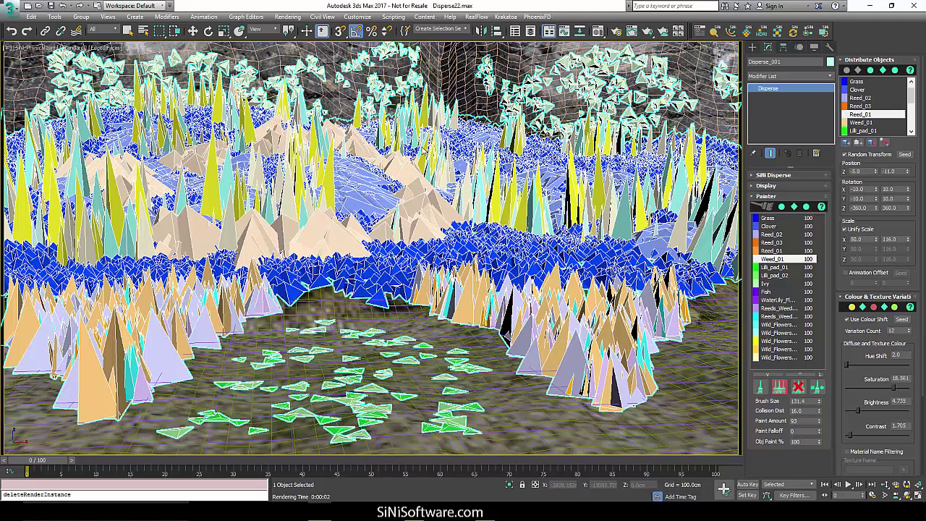
pyautogui.click(448, 138)
pyautogui.moveTo(480, 155)
pyautogui.mouseDown()
pyautogui.moveTo(539, 165)
pyautogui.moveTo(560, 155)
pyautogui.mouseUp()
pyautogui.moveTo(478, 232); pyautogui.dragTo(687, 246)
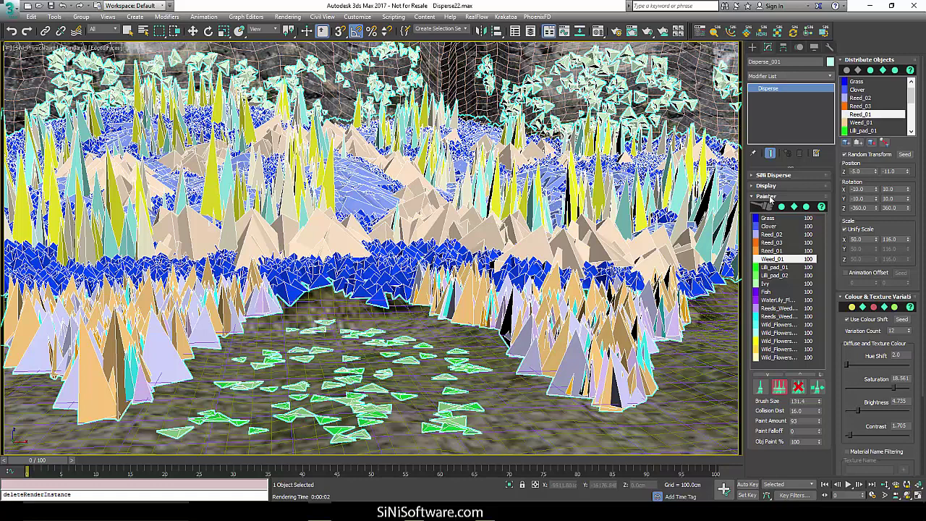
# Show only Reeds_Weeds_001 in the viewport and set the display type to Original
pyautogui.click(774, 186)
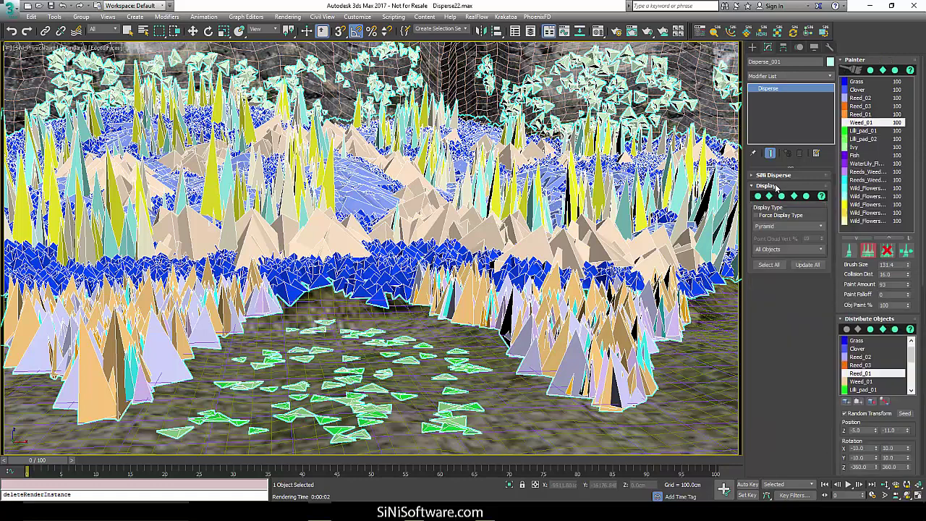
pyautogui.click(789, 248)
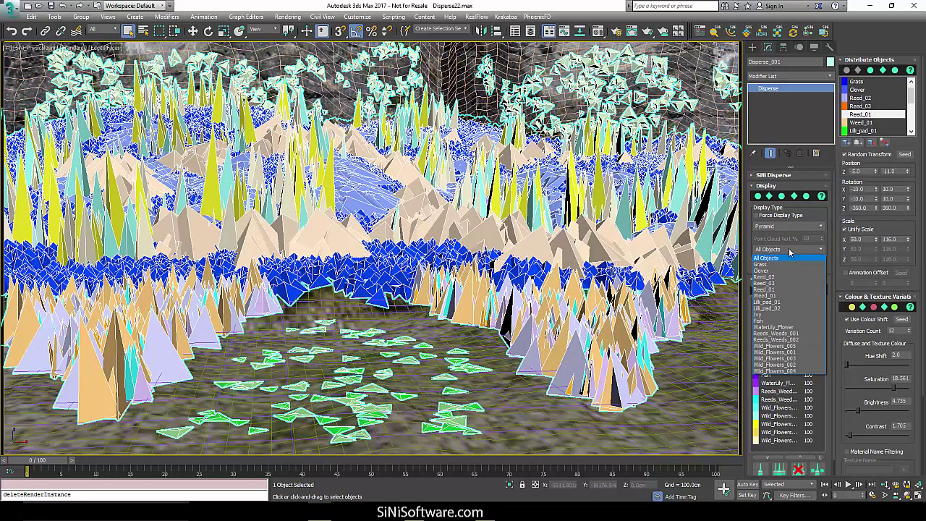
pyautogui.click(786, 333)
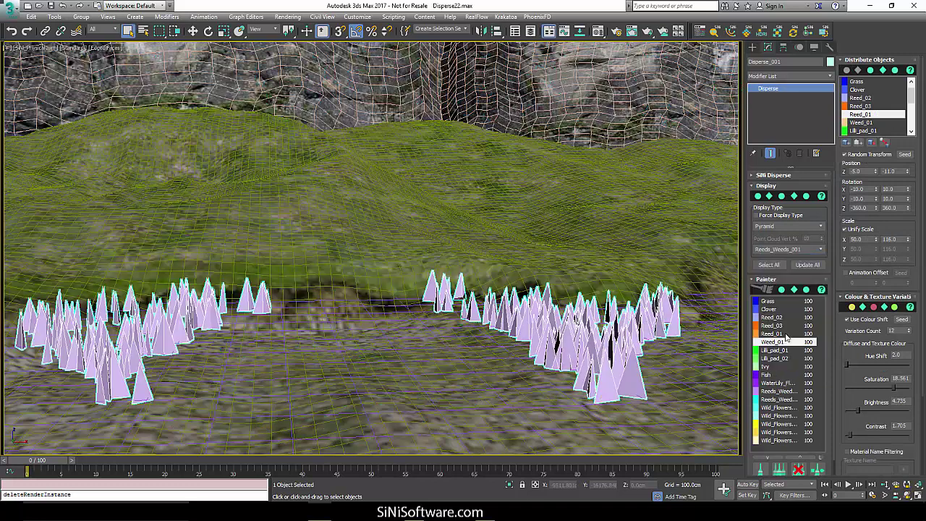
pyautogui.click(788, 226)
pyautogui.click(779, 273)
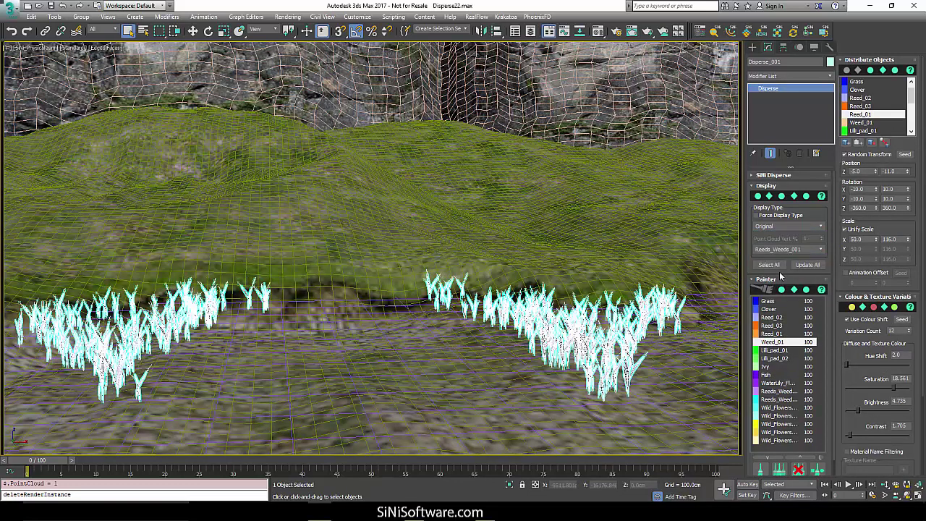
# Show only Reed_01 and then only Grass in the viewport, dismissing the polygon warning
pyautogui.click(786, 250)
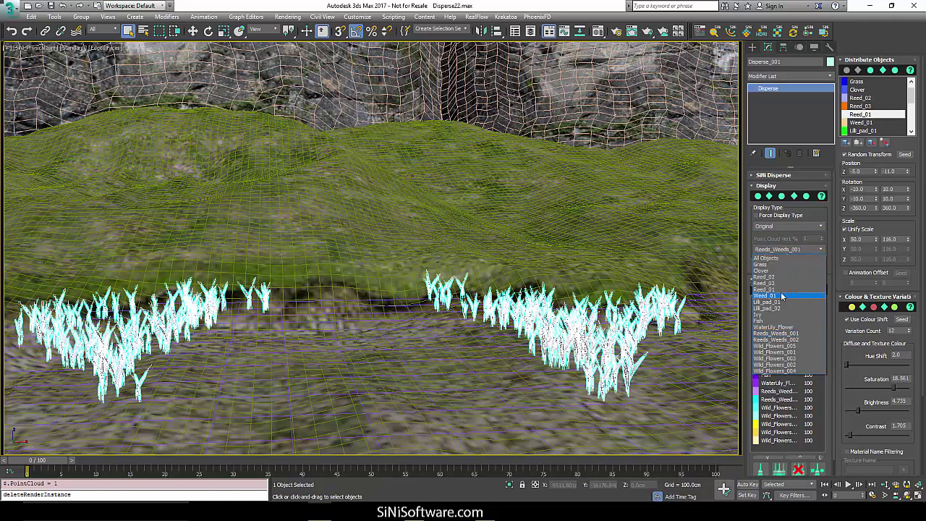
pyautogui.click(781, 292)
pyautogui.click(788, 250)
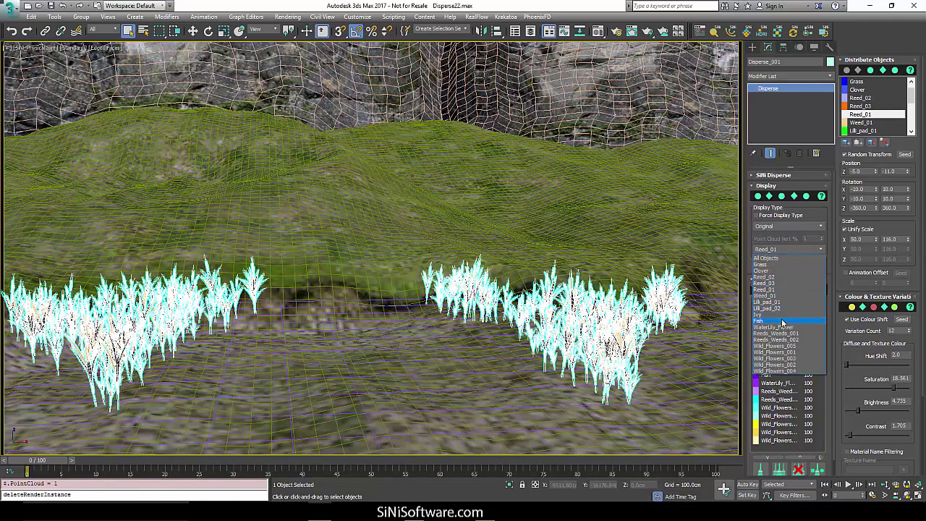
pyautogui.click(780, 264)
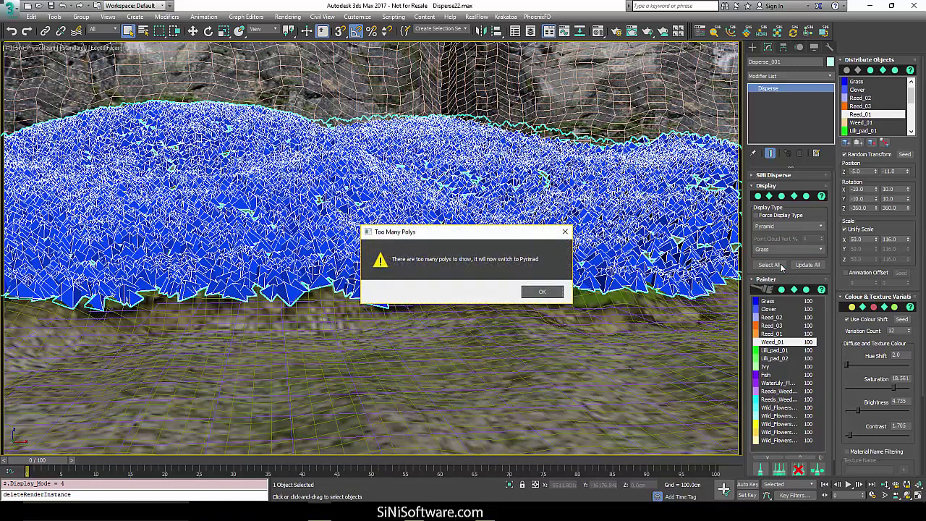
pyautogui.click(543, 291)
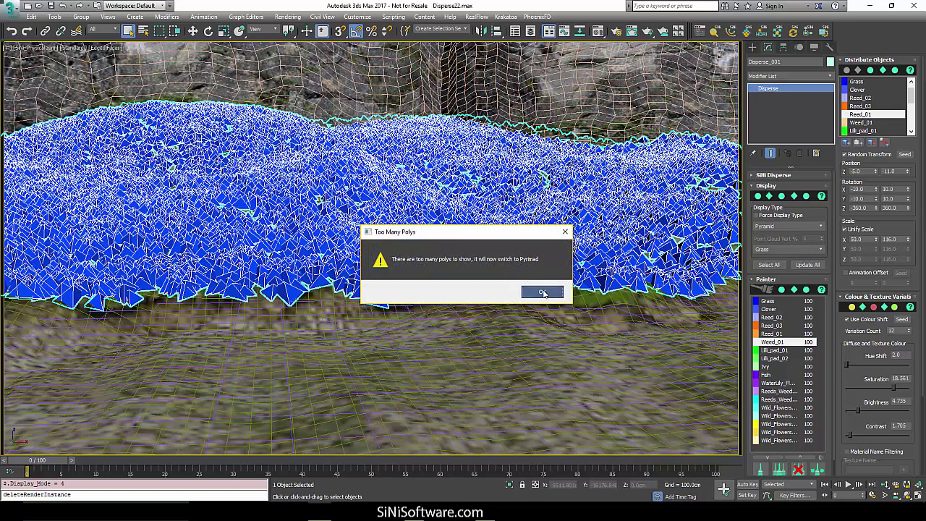
# Enable Force Display Type and set the Grass display to Original
pyautogui.click(757, 215)
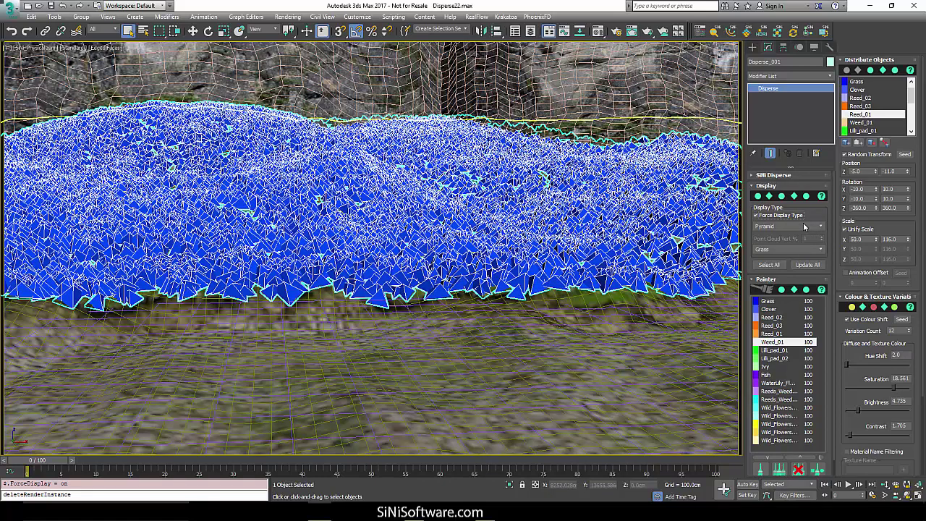
pyautogui.click(804, 226)
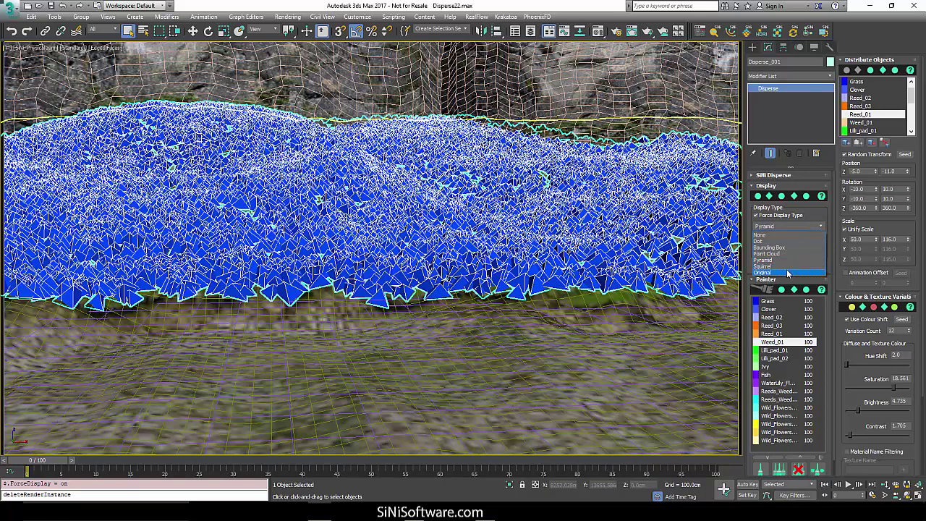
pyautogui.click(667, 277)
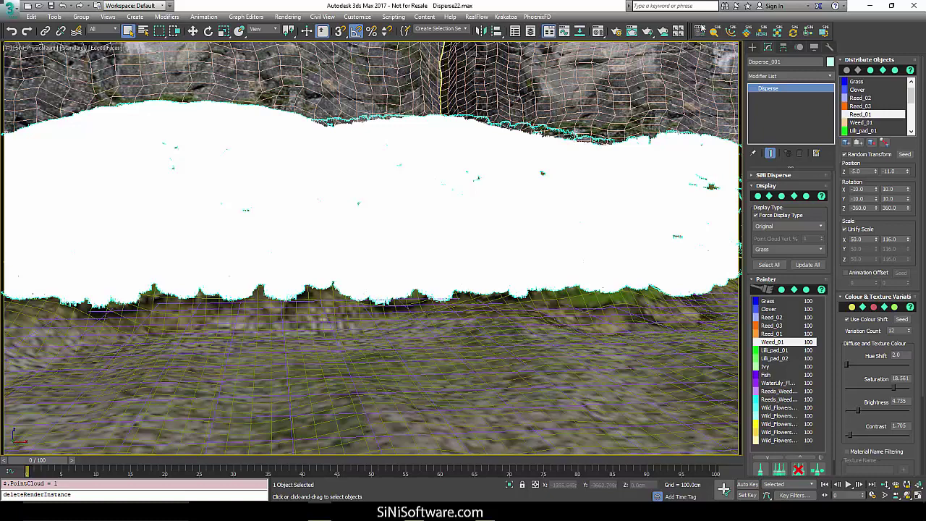
# Use the SiNi IgNite toolbox to turn off the viewport's wireframe edges, leaving plain shading, and close the toolbox
pyautogui.click(698, 31)
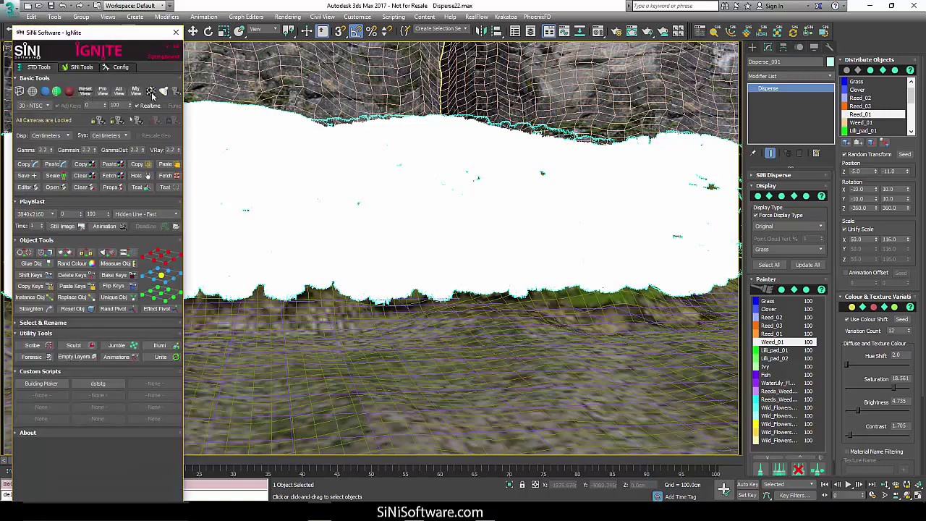
pyautogui.click(58, 92)
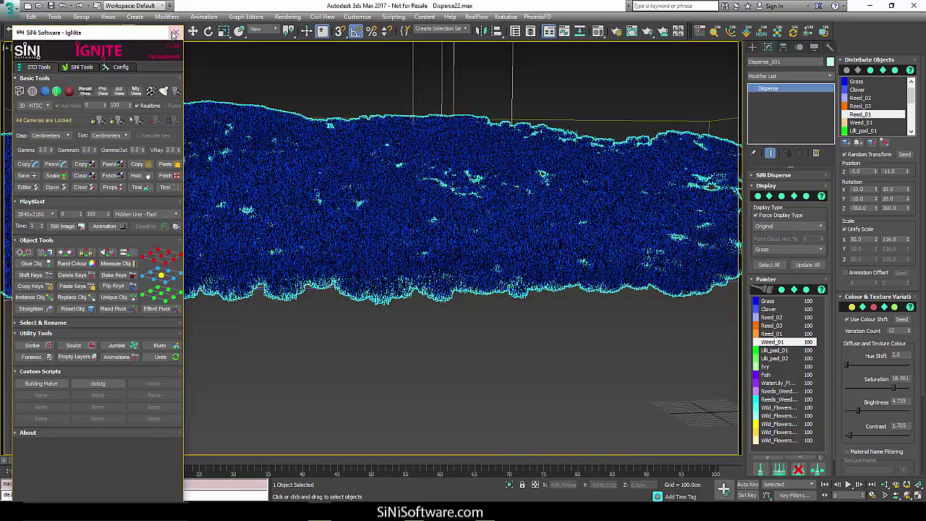
pyautogui.click(175, 32)
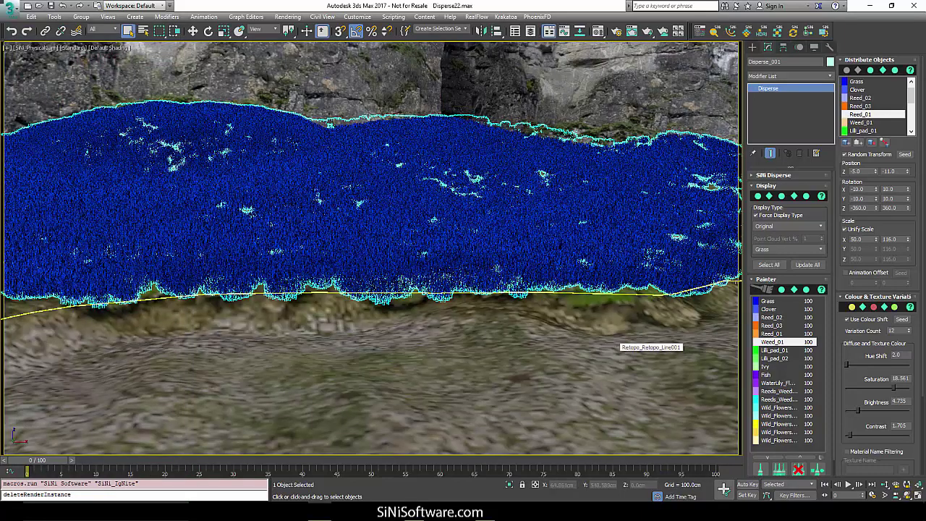
# Keep the Original display type, show only Weed_01 in the viewport and update all dispersed objects
pyautogui.click(788, 226)
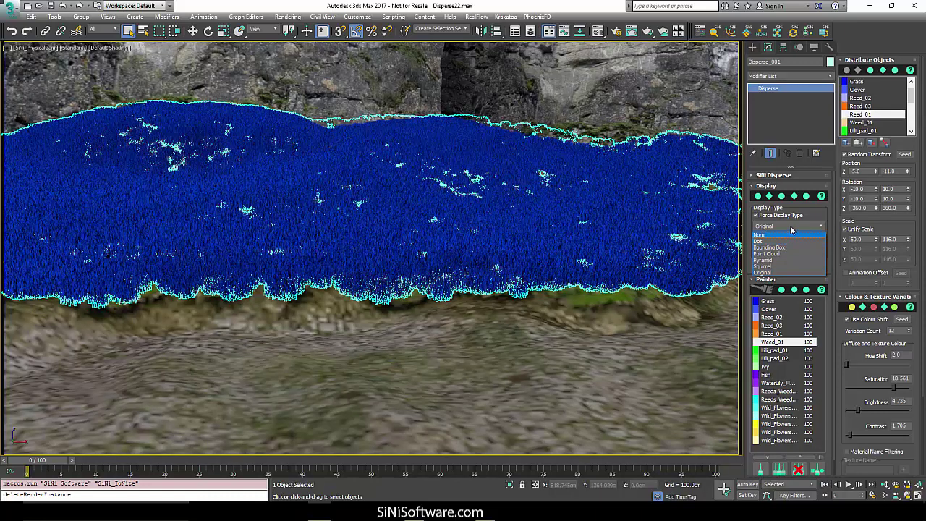
pyautogui.click(795, 222)
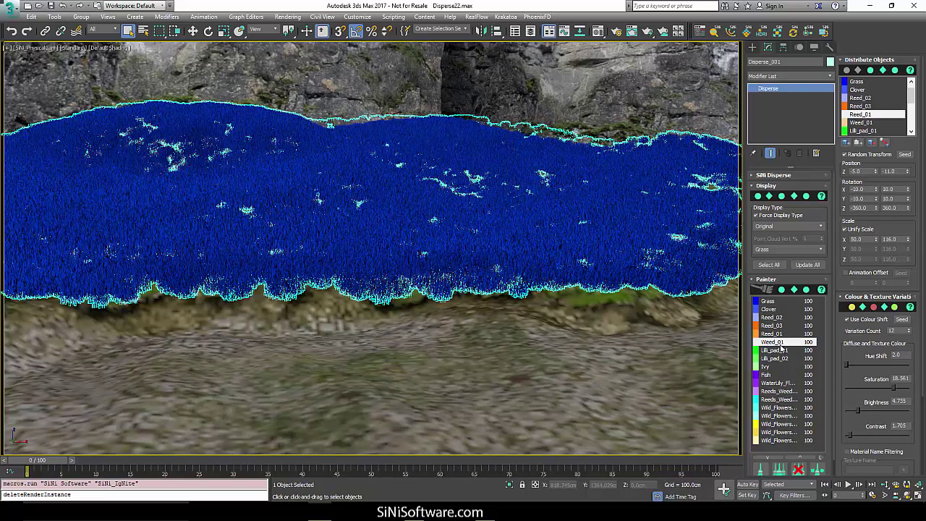
pyautogui.click(787, 249)
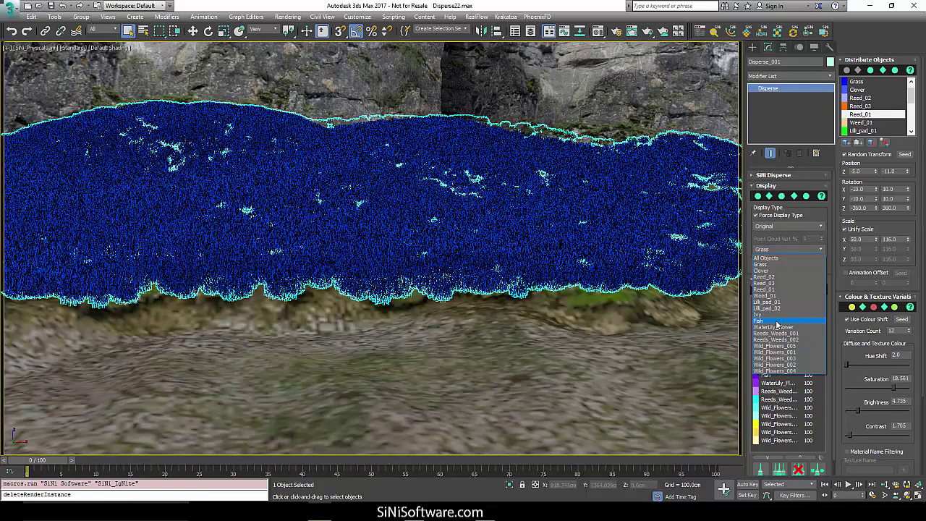
pyautogui.click(778, 296)
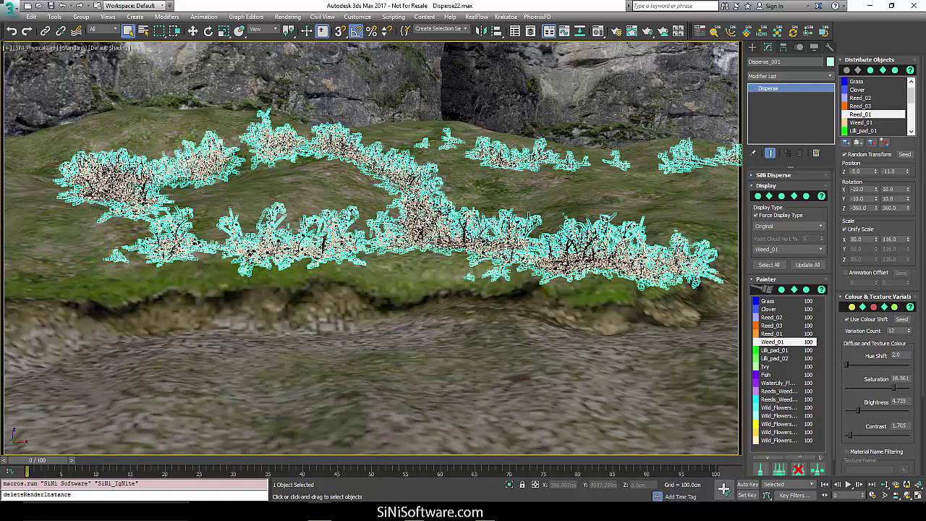
pyautogui.click(808, 265)
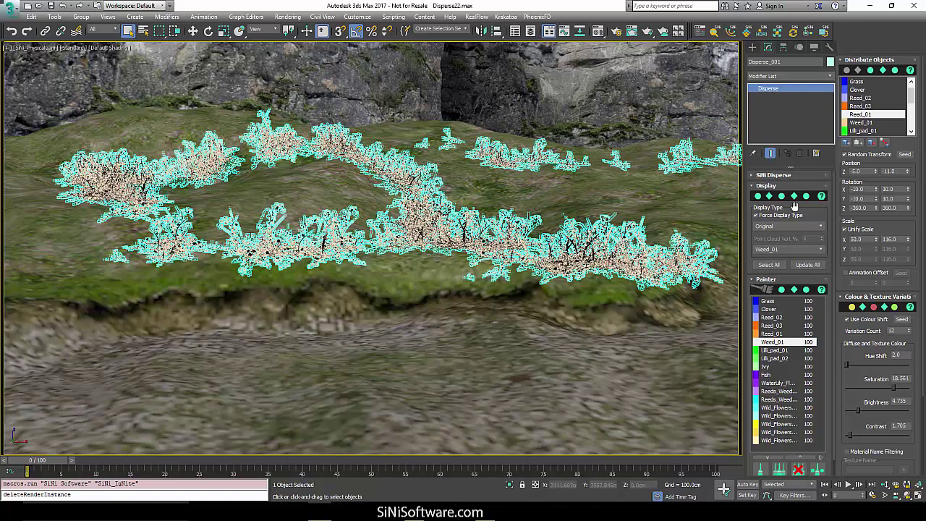
# Paint additional Weed_01 plants on the right slope of the hillside while they are displayed as original geometry
pyautogui.click(799, 190)
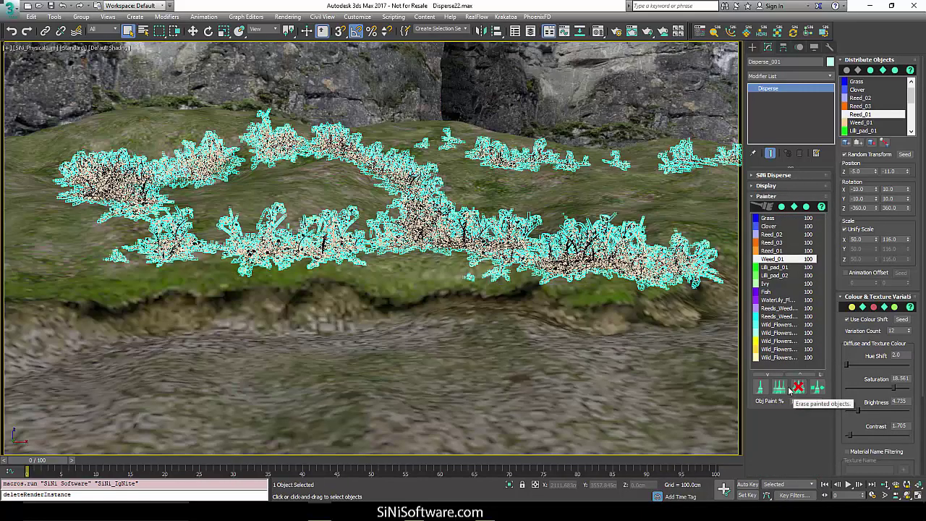
pyautogui.click(779, 387)
pyautogui.moveTo(667, 189); pyautogui.dragTo(585, 194)
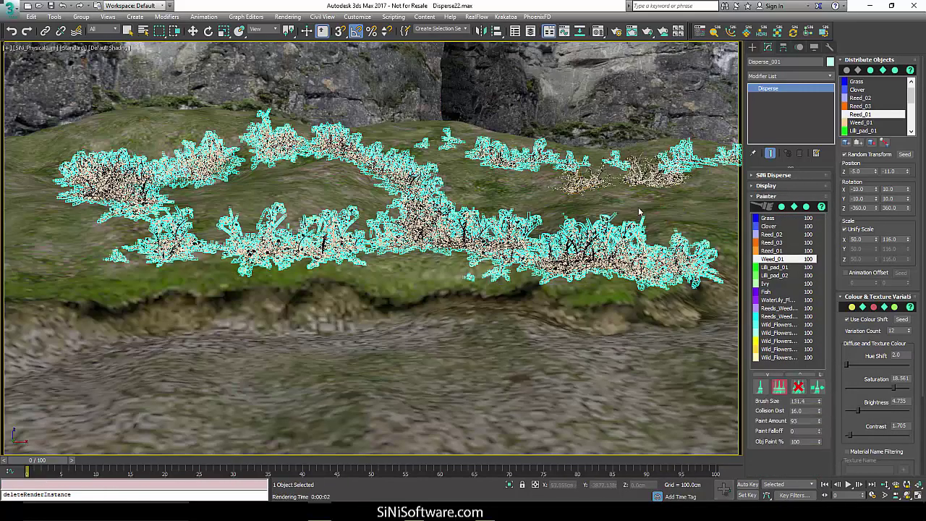
pyautogui.click(677, 219)
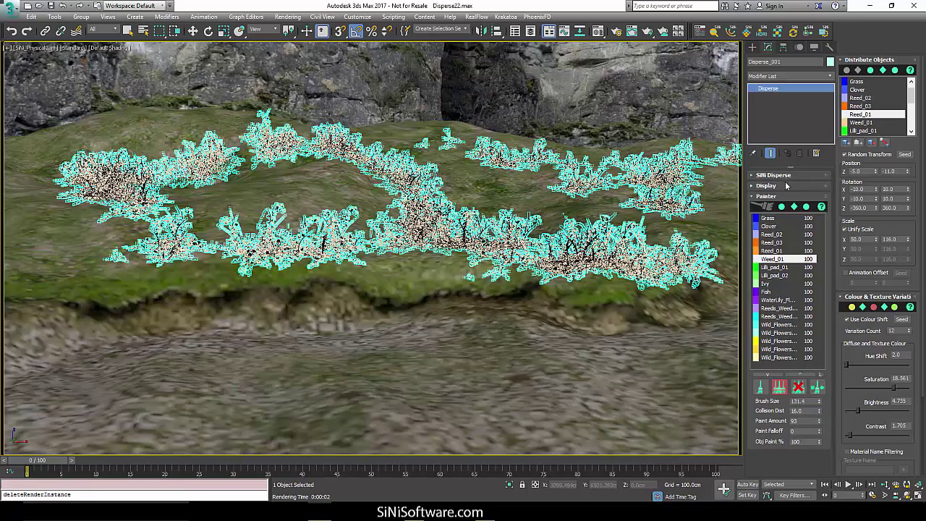
# Switch the forced display type of the dispersed Weed_01 plants from original geometry to Pyramid
pyautogui.click(787, 187)
pyautogui.click(787, 226)
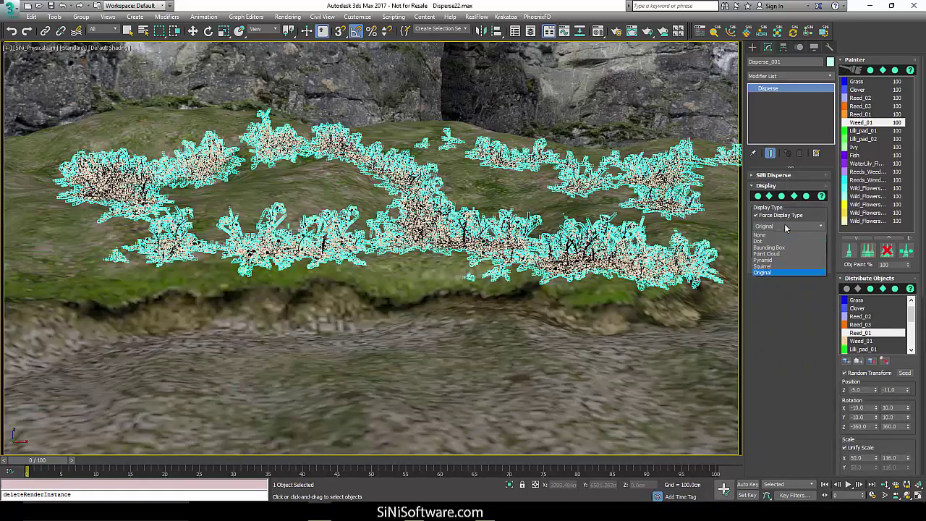
pyautogui.click(773, 260)
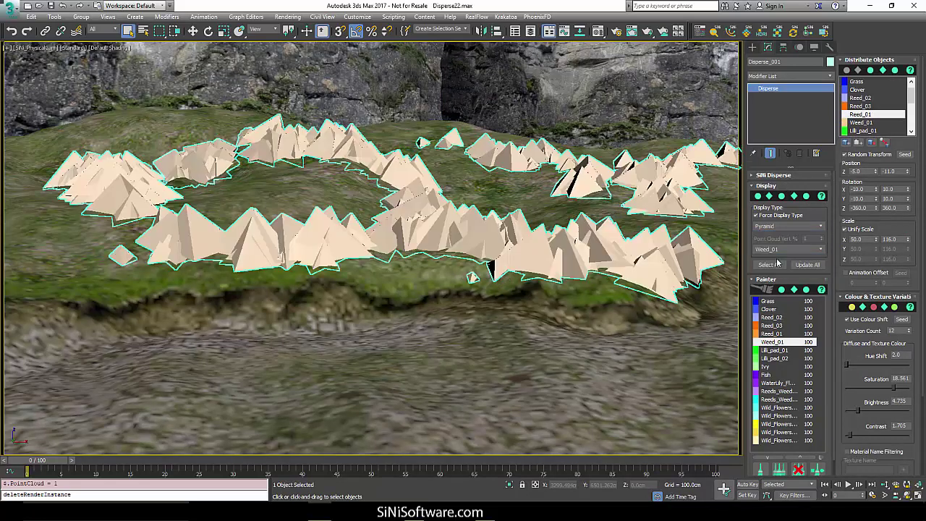
# Spray-paint more Weed_01 plants across the back and left side of the hillside and into the bare patch right of centre
pyautogui.click(786, 186)
pyautogui.click(779, 387)
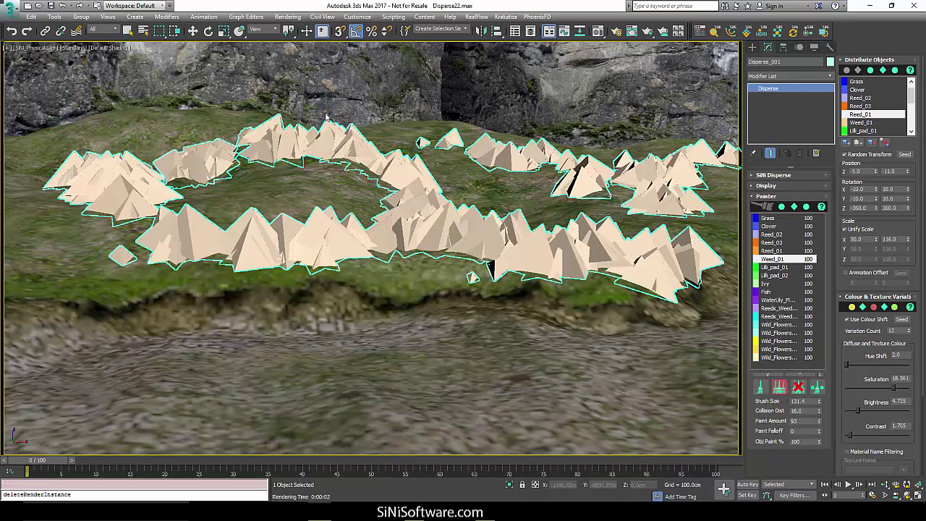
pyautogui.moveTo(429, 135)
pyautogui.mouseDown()
pyautogui.moveTo(87, 108)
pyautogui.moveTo(16, 174)
pyautogui.moveTo(58, 249)
pyautogui.moveTo(16, 258)
pyautogui.mouseUp()
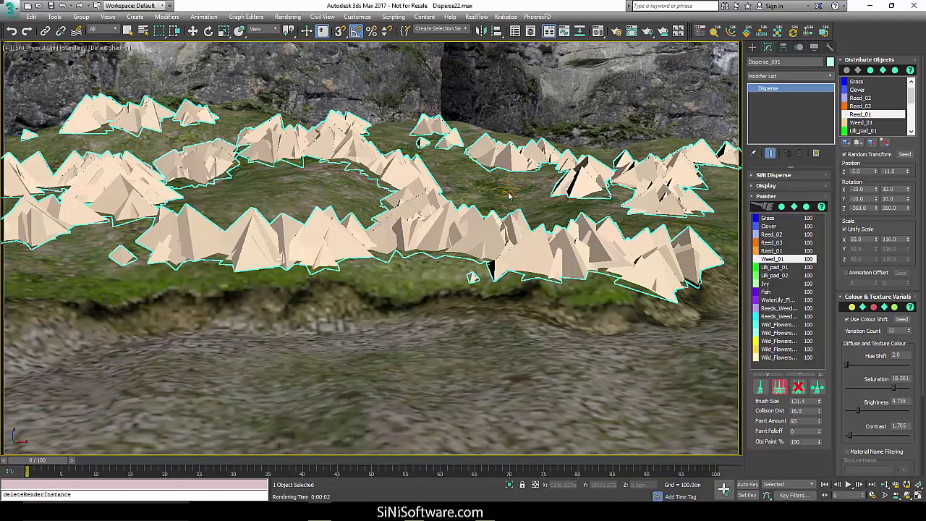
pyautogui.moveTo(506, 193); pyautogui.dragTo(552, 209)
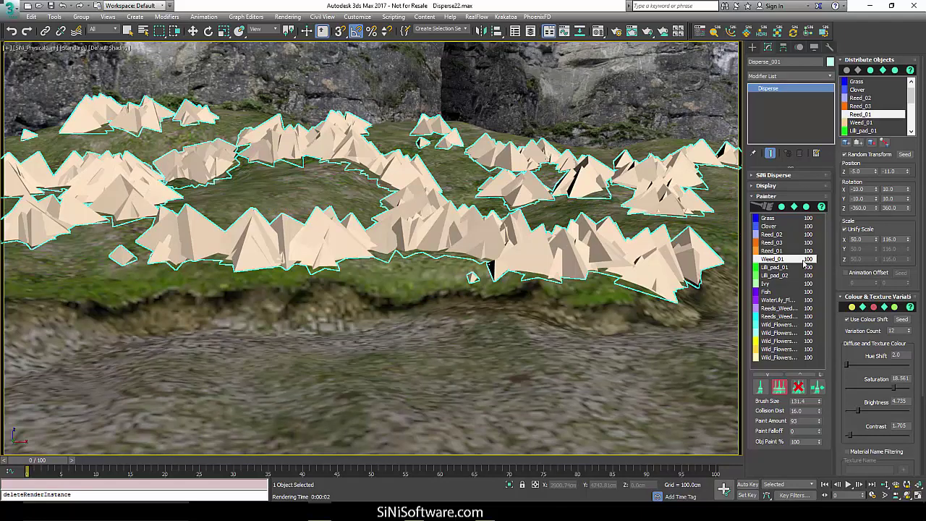
# Set the Disperse display to All Objects so every dispersed plant type is shown in the viewport
pyautogui.click(801, 186)
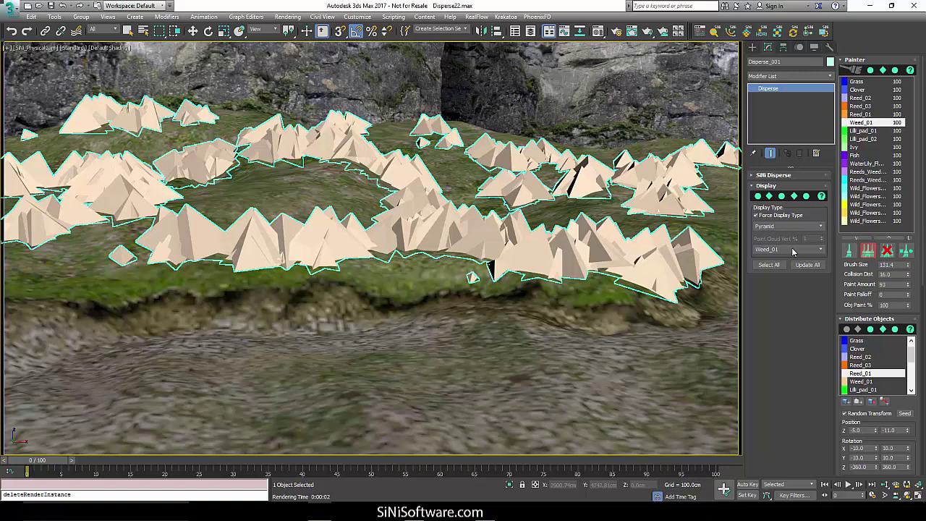
pyautogui.click(792, 249)
pyautogui.click(770, 259)
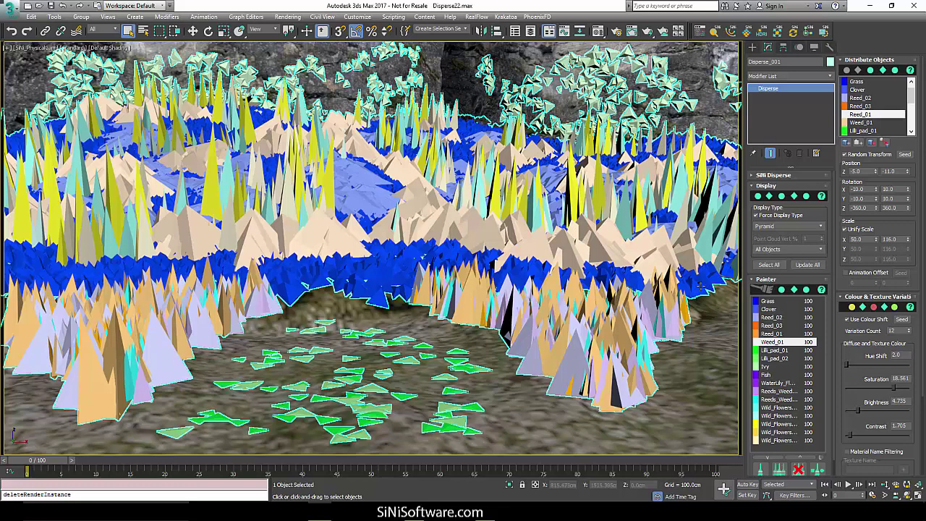
# Place individual Fish in the pond around the lily pads with the single-object brush and bring up the Fish distribution settings
pyautogui.click(767, 374)
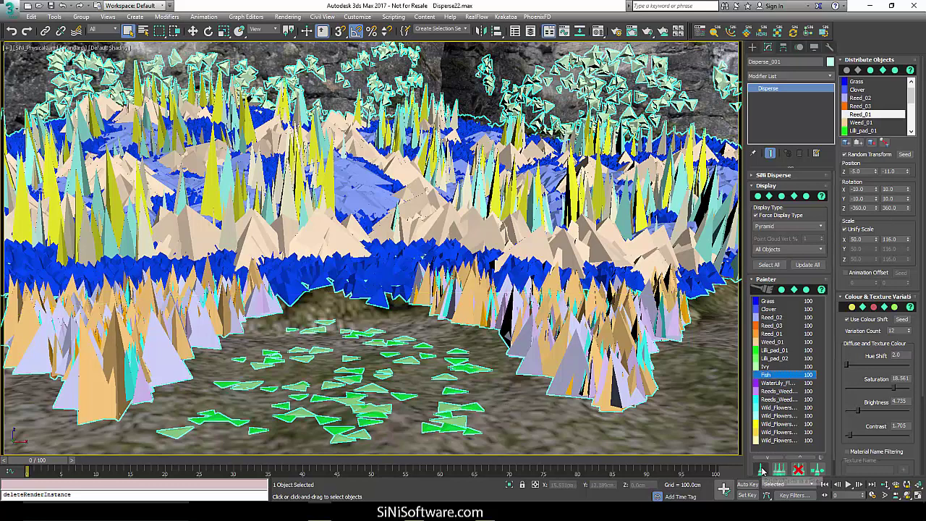
pyautogui.click(795, 187)
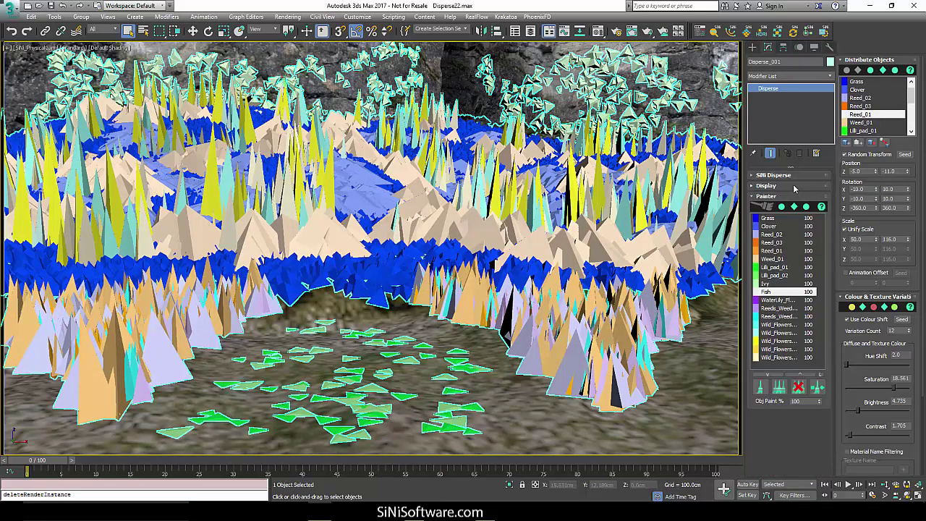
pyautogui.click(762, 389)
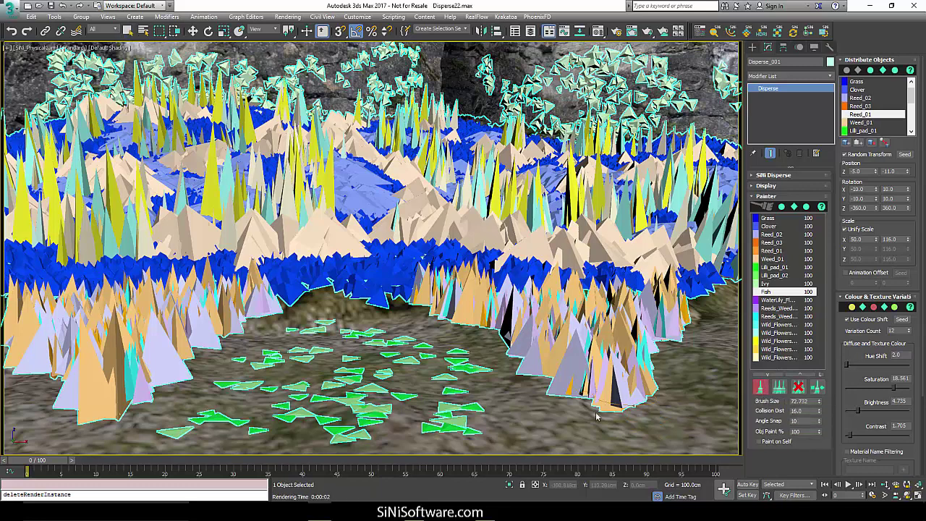
pyautogui.click(529, 413)
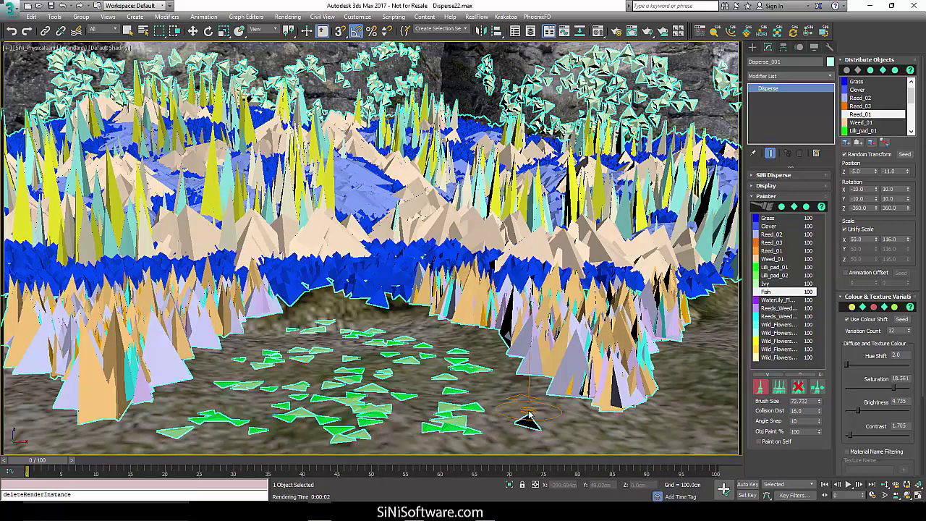
pyautogui.click(323, 374)
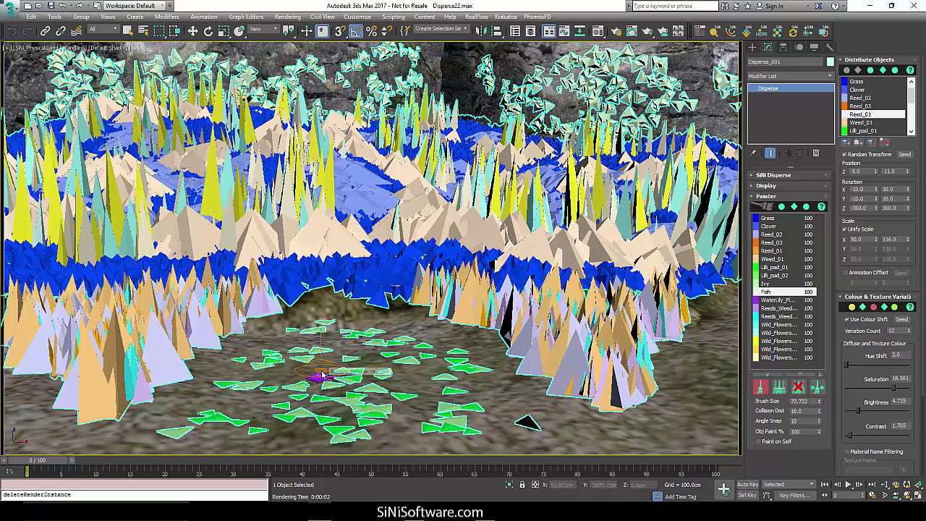
pyautogui.click(220, 427)
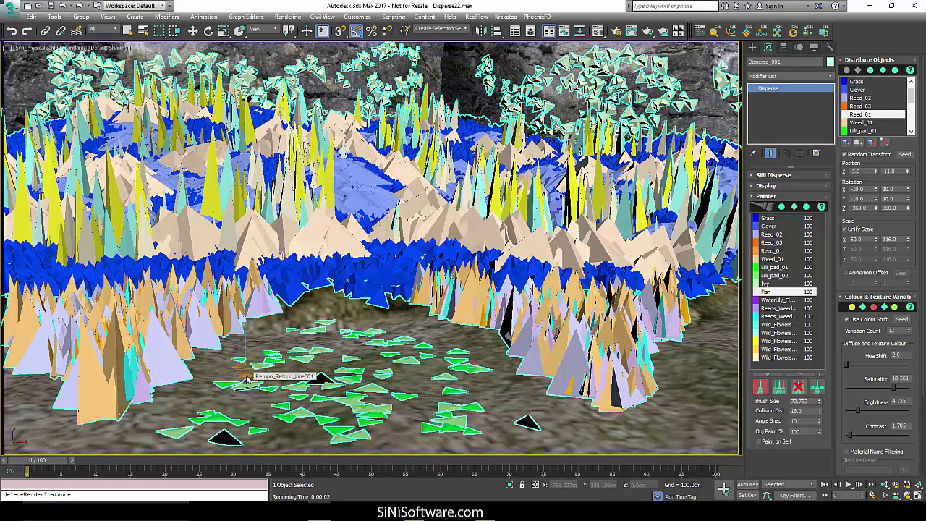
pyautogui.moveTo(913, 96); pyautogui.dragTo(913, 107)
pyautogui.click(868, 114)
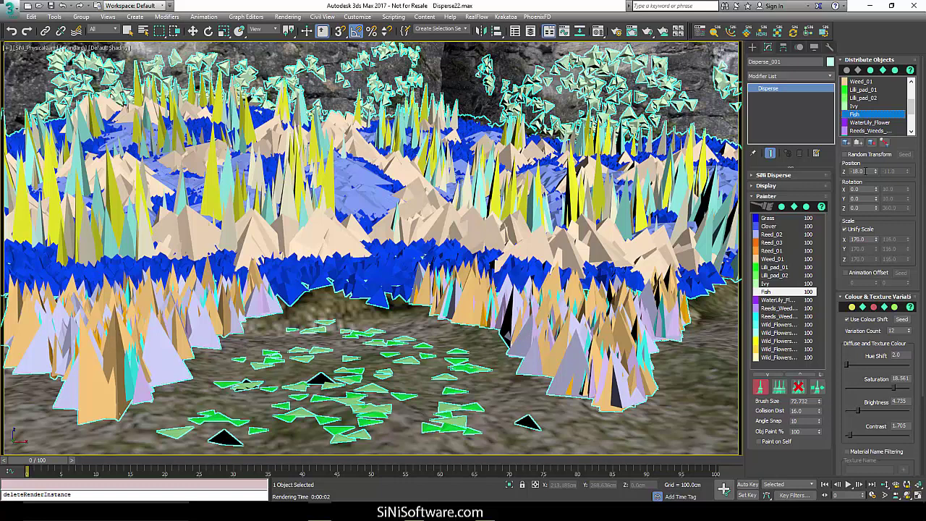
# Spray-paint additional Ivy across the upper cliff face behind the hillside, from the right towards the middle
pyautogui.click(793, 284)
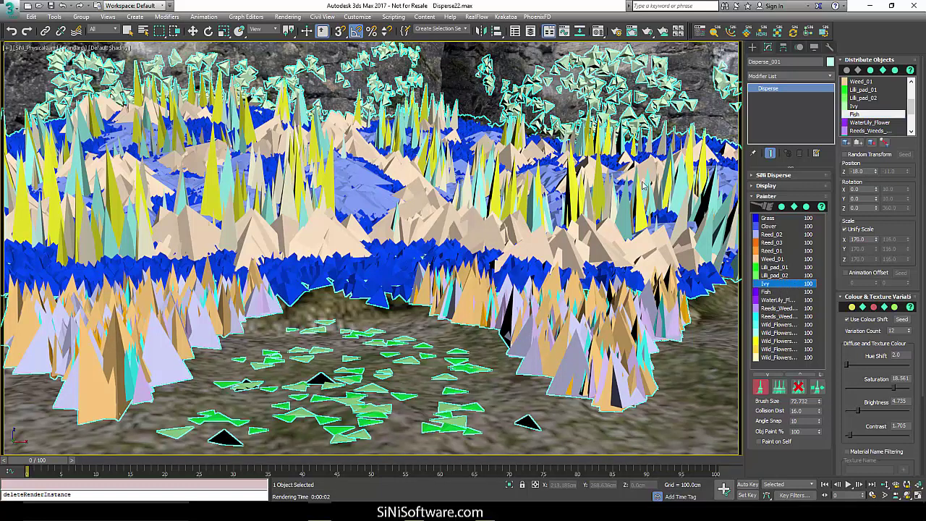
pyautogui.click(779, 388)
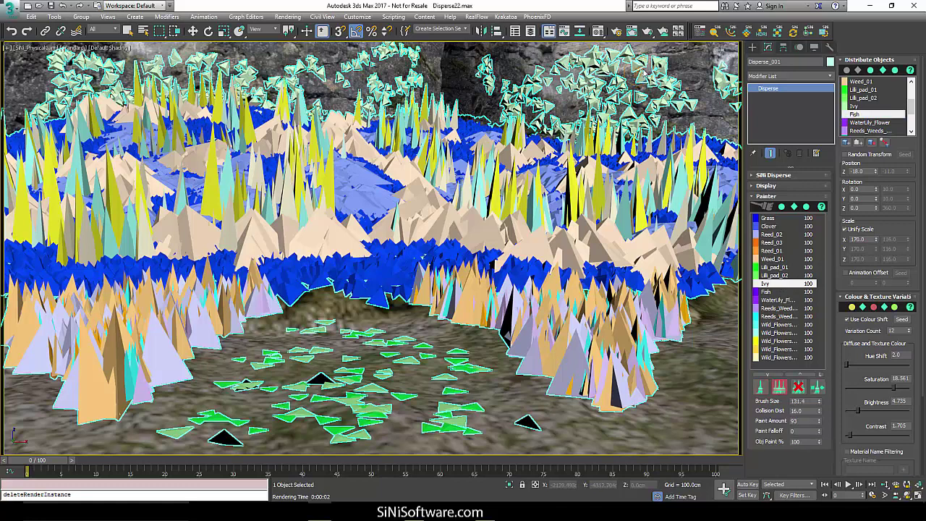
pyautogui.moveTo(672, 67); pyautogui.dragTo(548, 67)
pyautogui.moveTo(611, 72)
pyautogui.mouseDown()
pyautogui.moveTo(466, 65)
pyautogui.moveTo(456, 80)
pyautogui.moveTo(387, 70)
pyautogui.mouseUp()
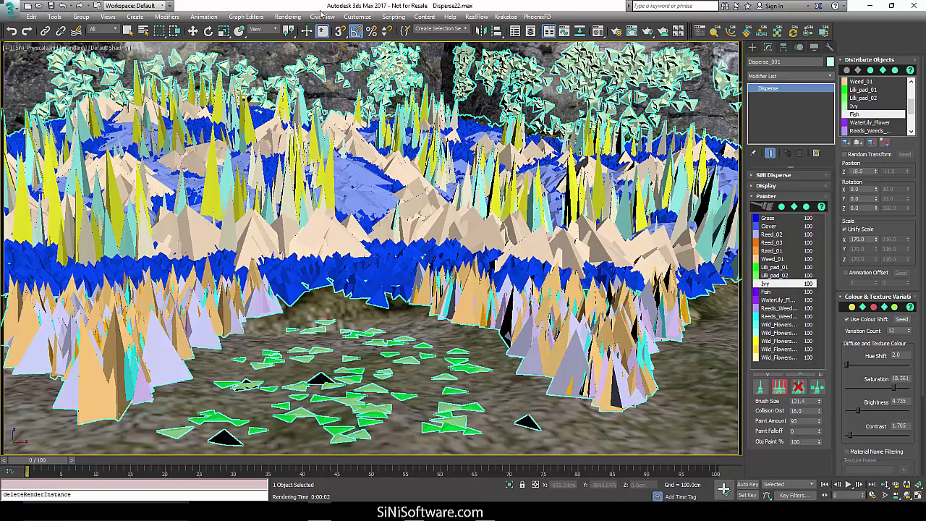